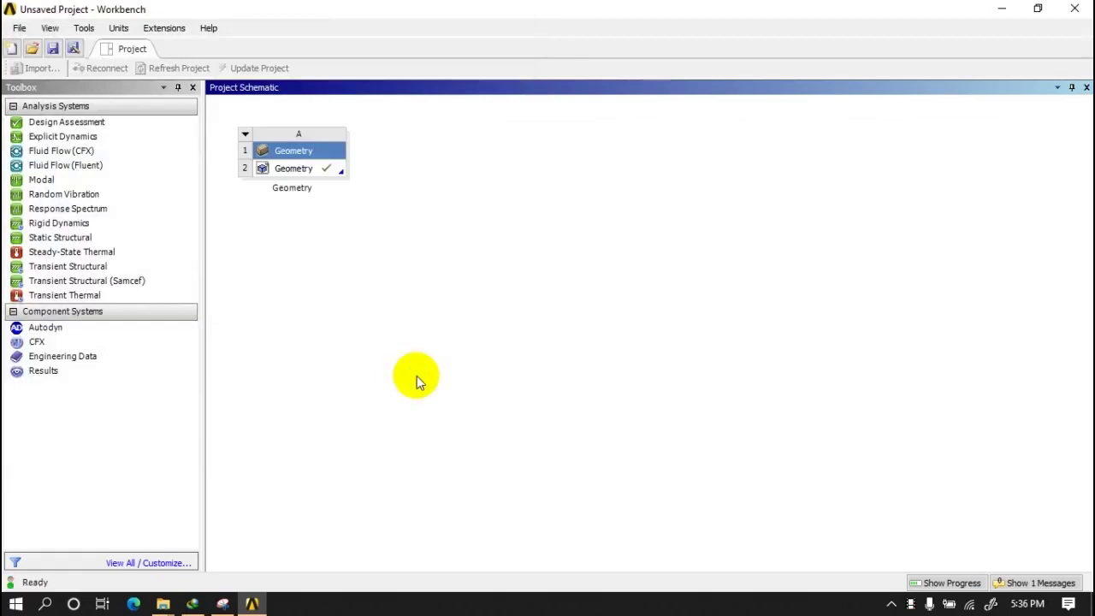
# - Open the Geometry component in DesignModeler and generate the Import1 feature from the mono suspension file
pyautogui.click(337, 171)
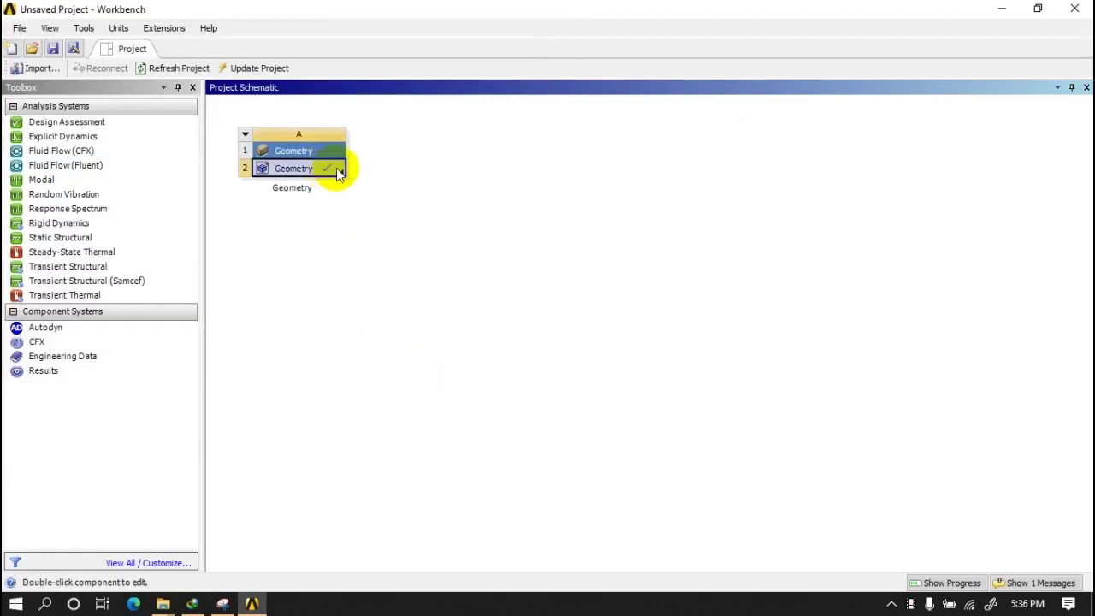
pyautogui.rightClick(338, 169)
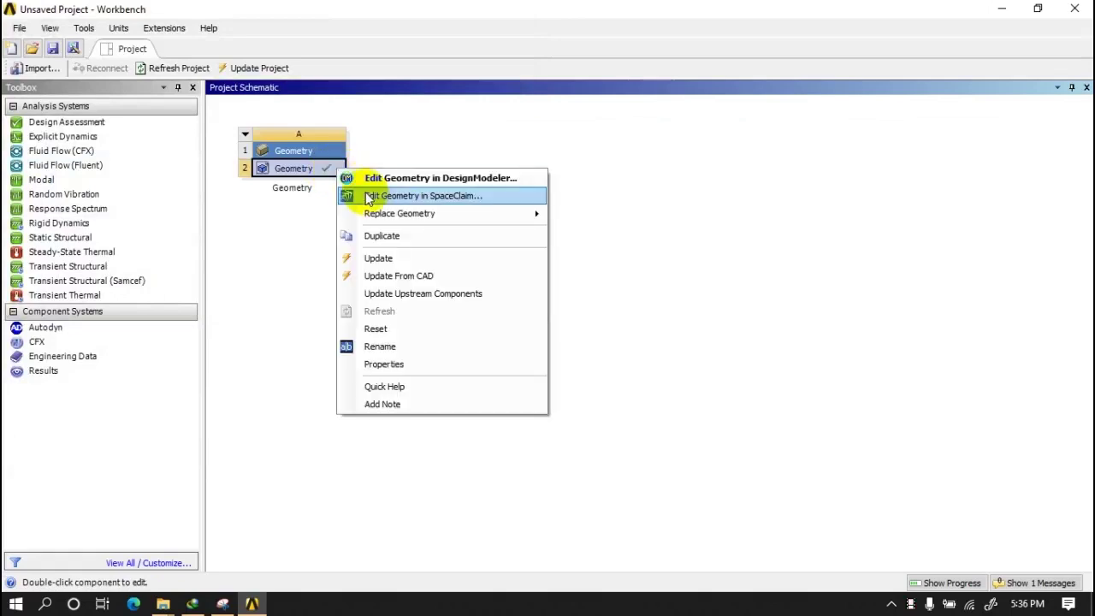
pyautogui.click(367, 178)
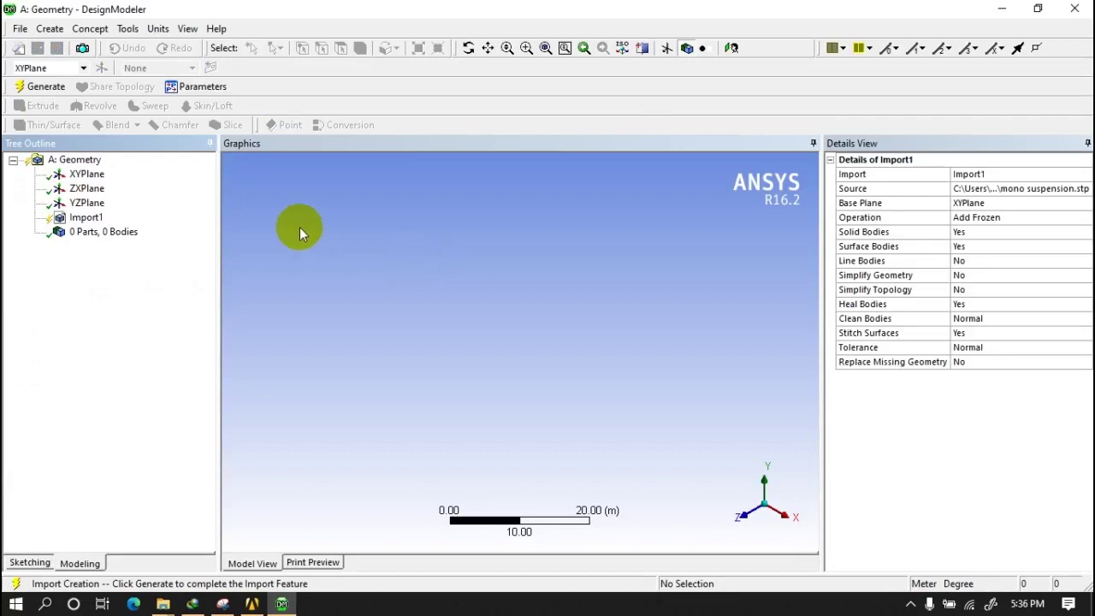
pyautogui.rightClick(84, 217)
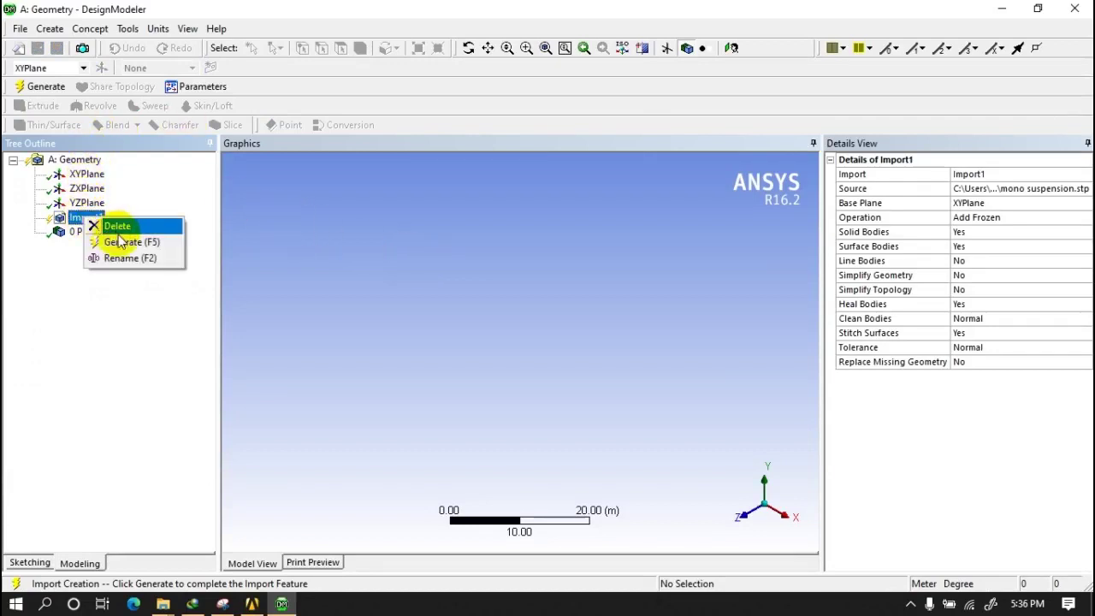
pyautogui.click(120, 244)
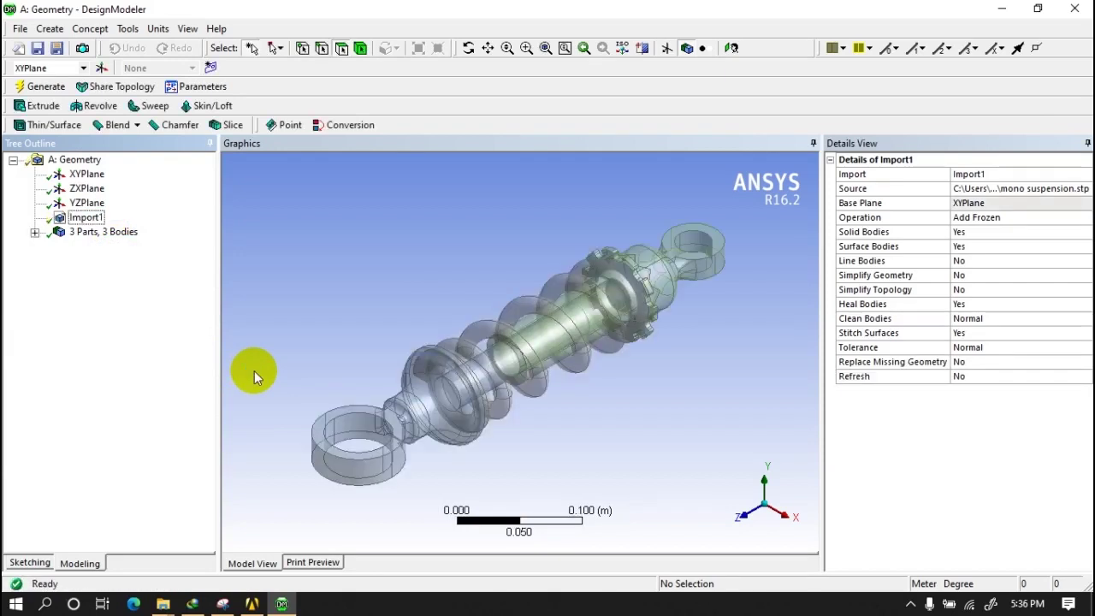
# - Examine the imported suspension assembly from another angle and identify the bodies Part3, Part2 and Part1
pyautogui.click(315, 289)
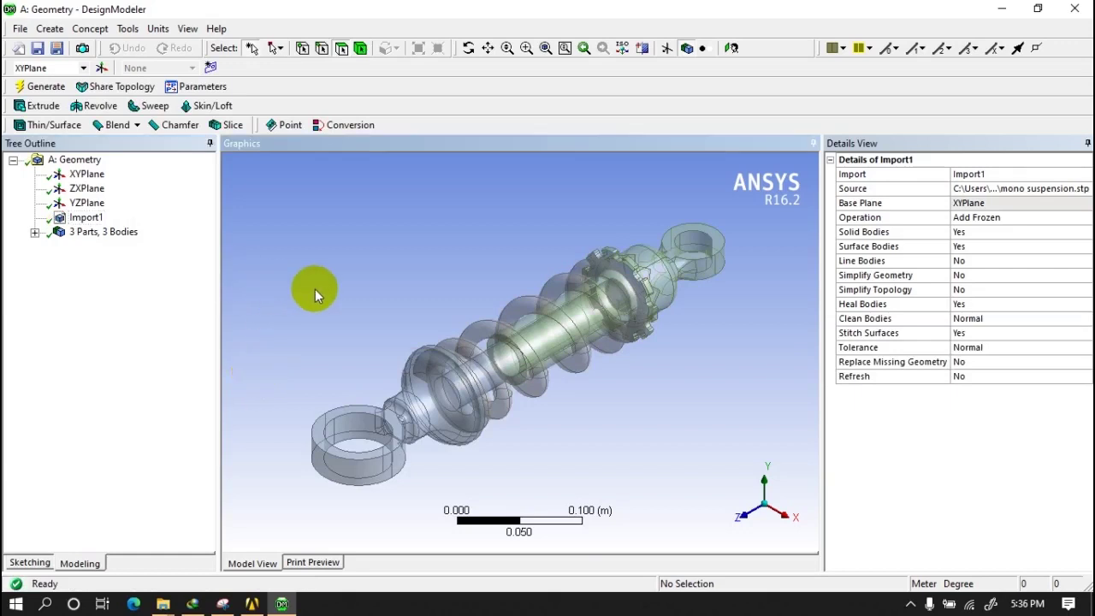
pyautogui.moveTo(355, 351); pyautogui.dragTo(374, 196, button='middle')
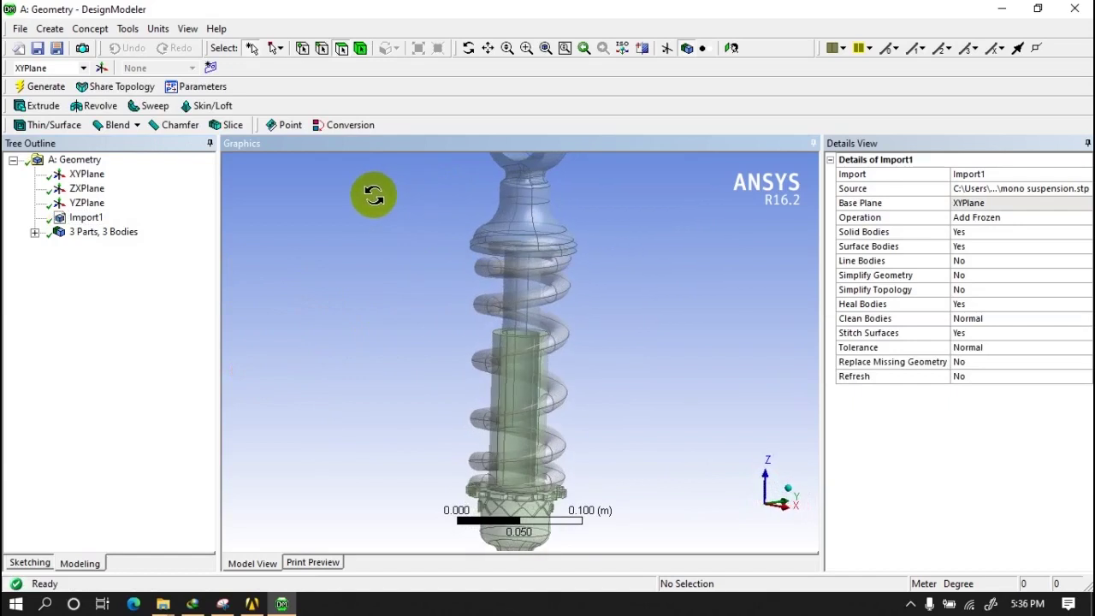
pyautogui.click(34, 232)
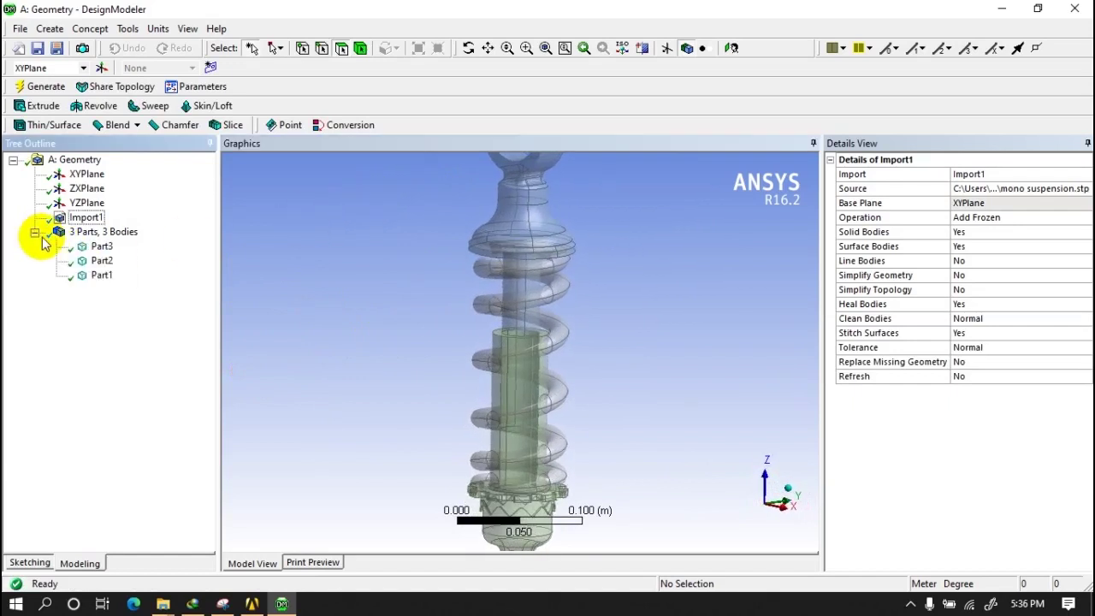
pyautogui.click(101, 248)
pyautogui.click(101, 260)
pyautogui.click(100, 275)
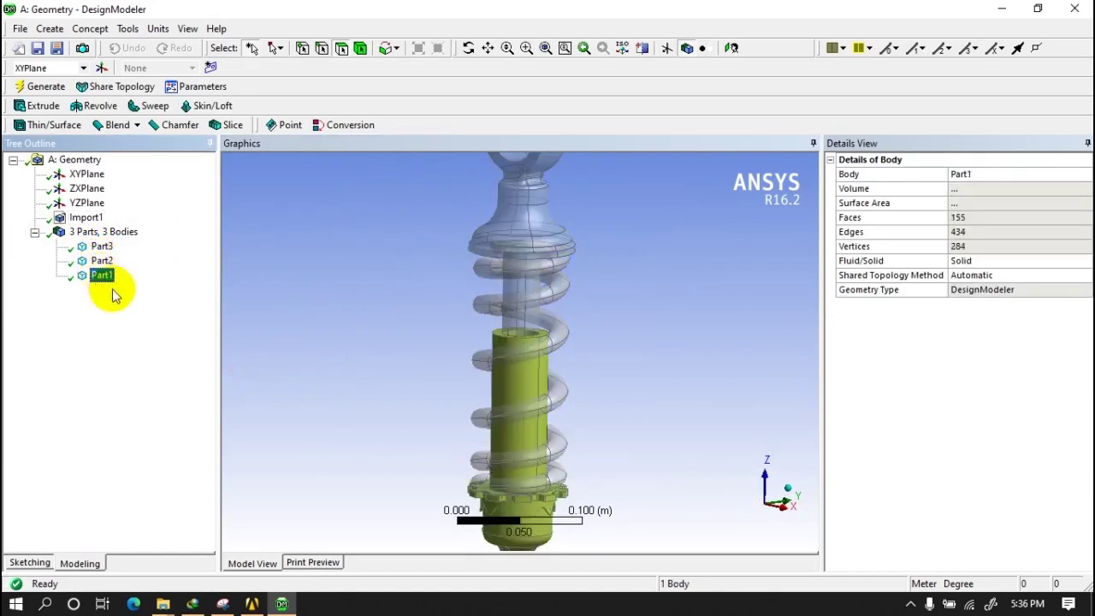
pyautogui.scroll(-5, 342, 335)
pyautogui.click(371, 394)
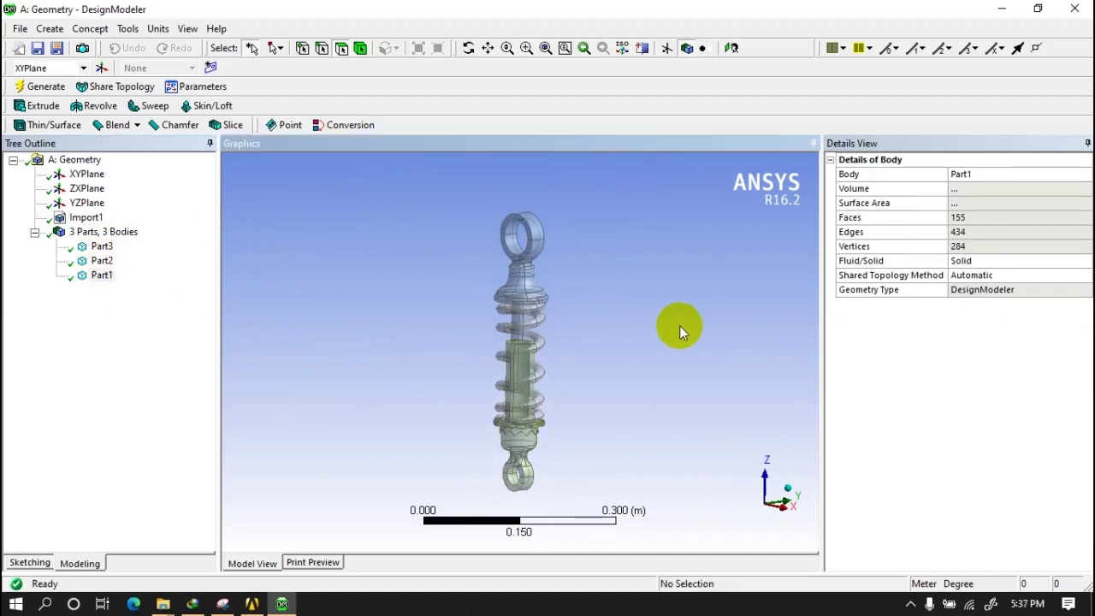
# - Return to Workbench and add a Static Structural system linked to the existing Geometry component, keeping its default name
pyautogui.hotkey('ctrl', 's')
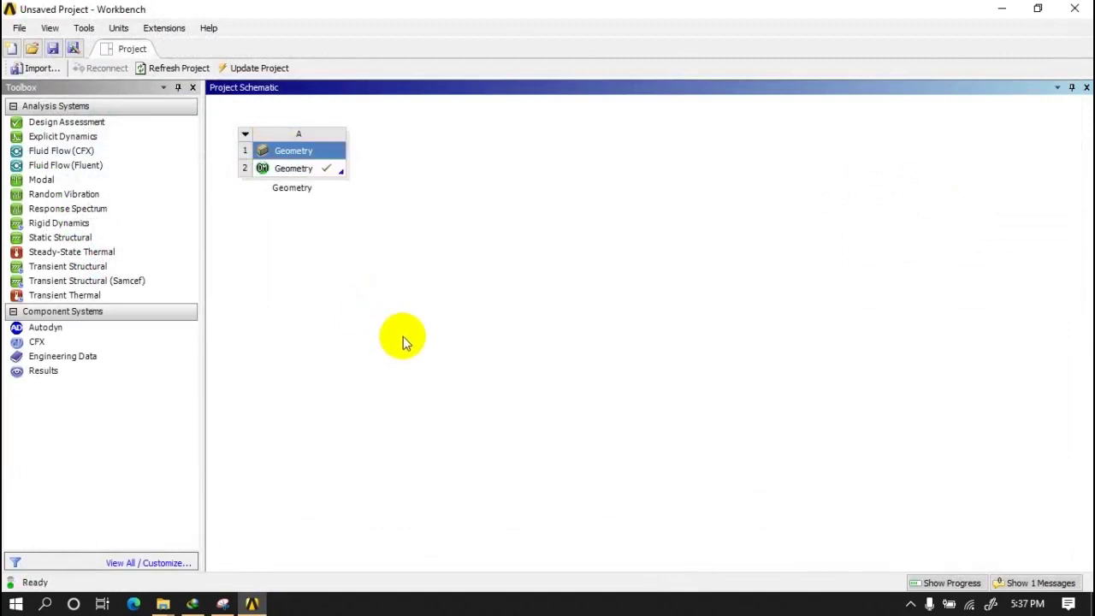
pyautogui.click(45, 240)
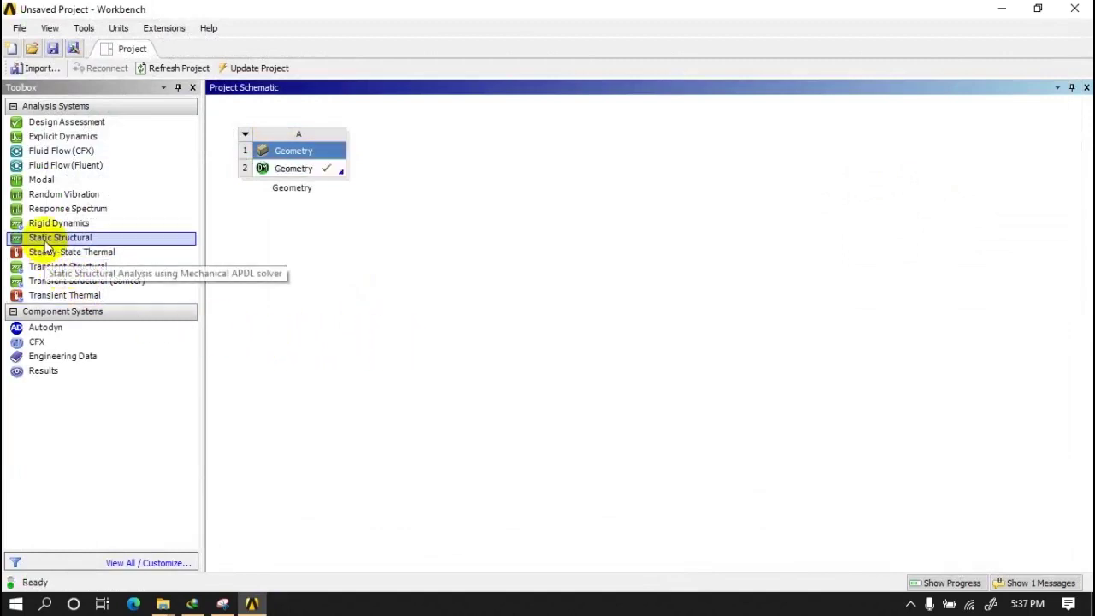
pyautogui.moveTo(45, 243); pyautogui.dragTo(387, 291)
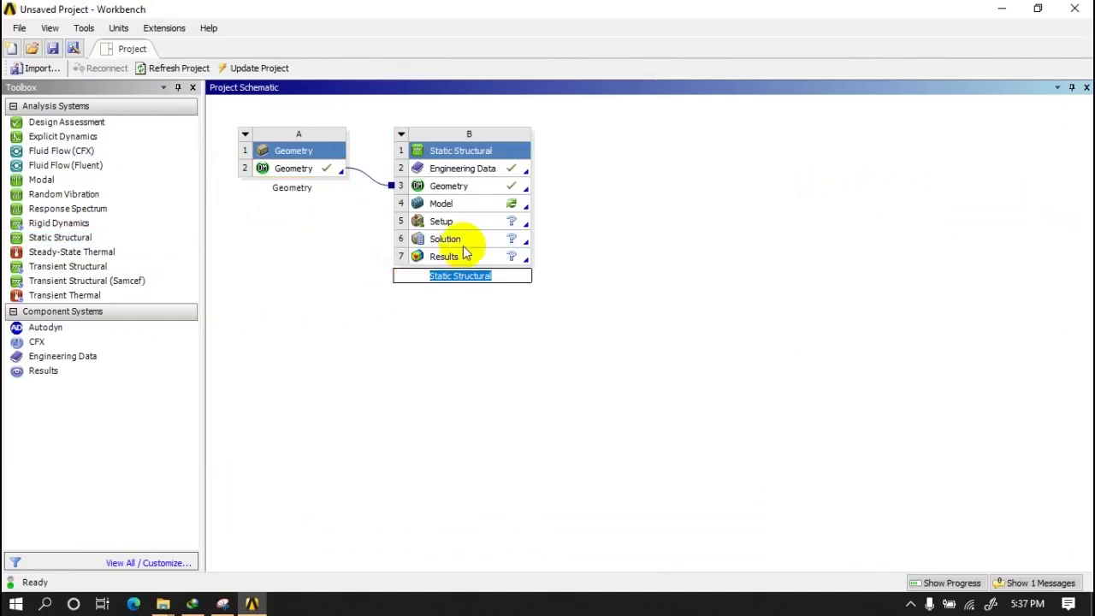
pyautogui.click(582, 250)
# - Open the Static Structural system's Model in Mechanical
pyautogui.doubleClick(513, 203)
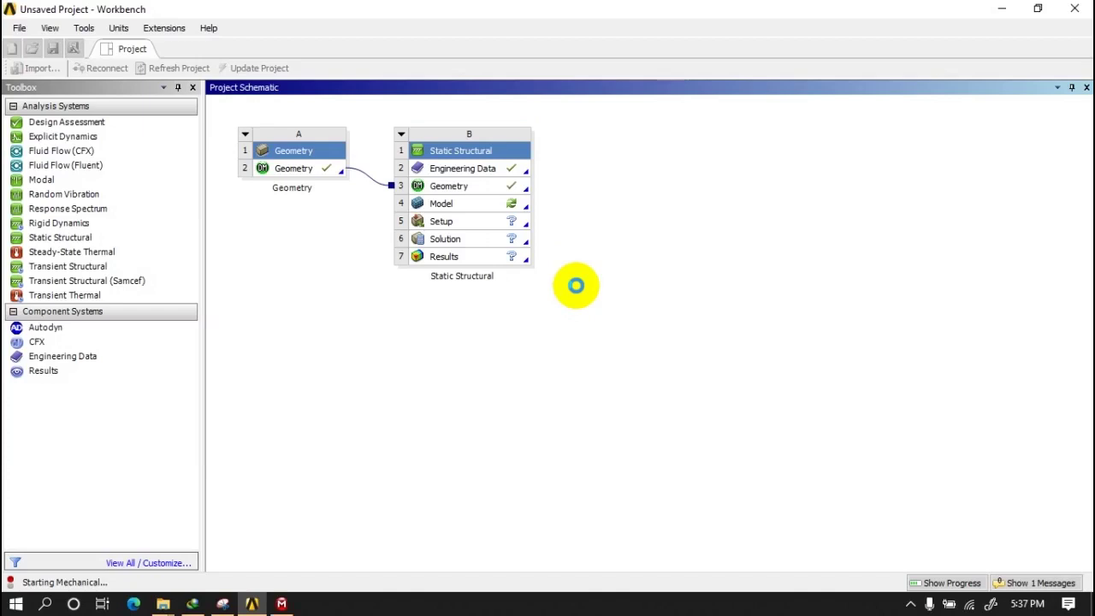
pyautogui.moveTo(288, 602)
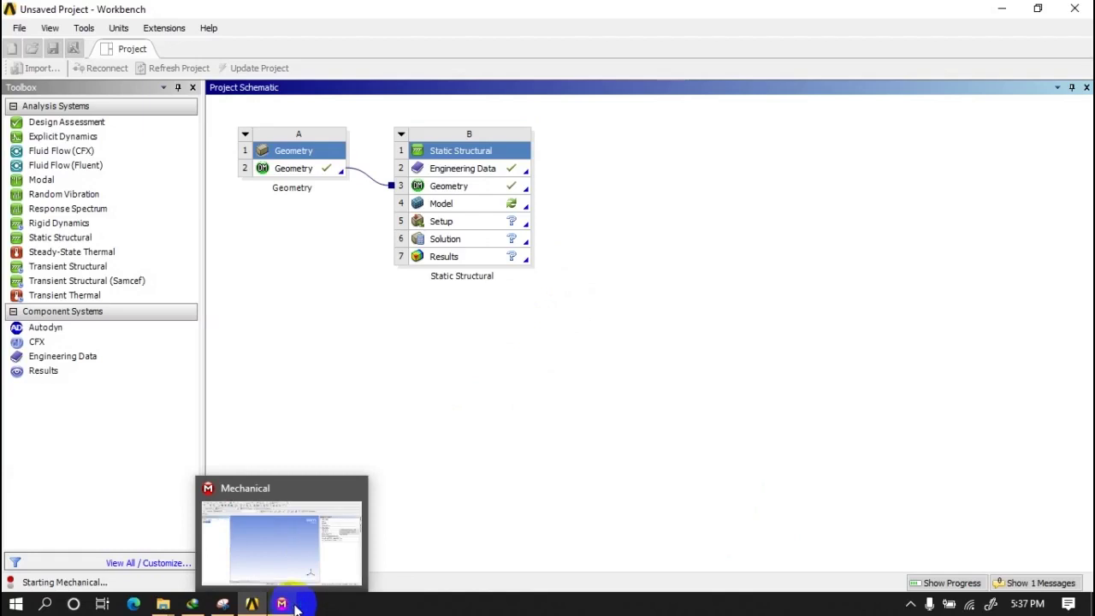
pyautogui.click(284, 604)
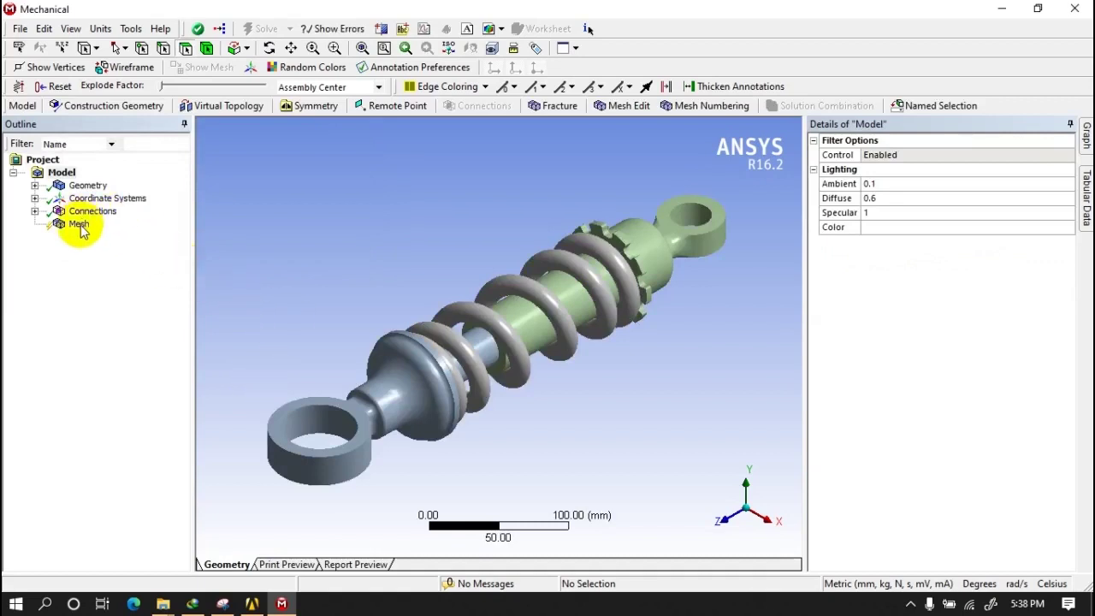
# - Delete the three automatically generated contact regions from the Connections
pyautogui.click(34, 211)
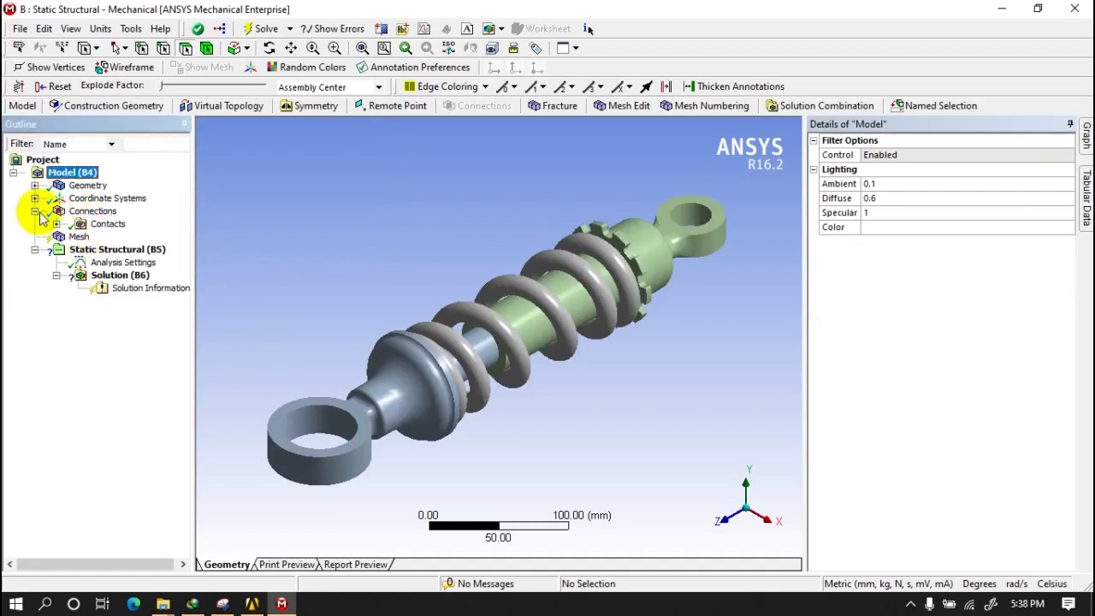
pyautogui.click(57, 223)
pyautogui.click(117, 238)
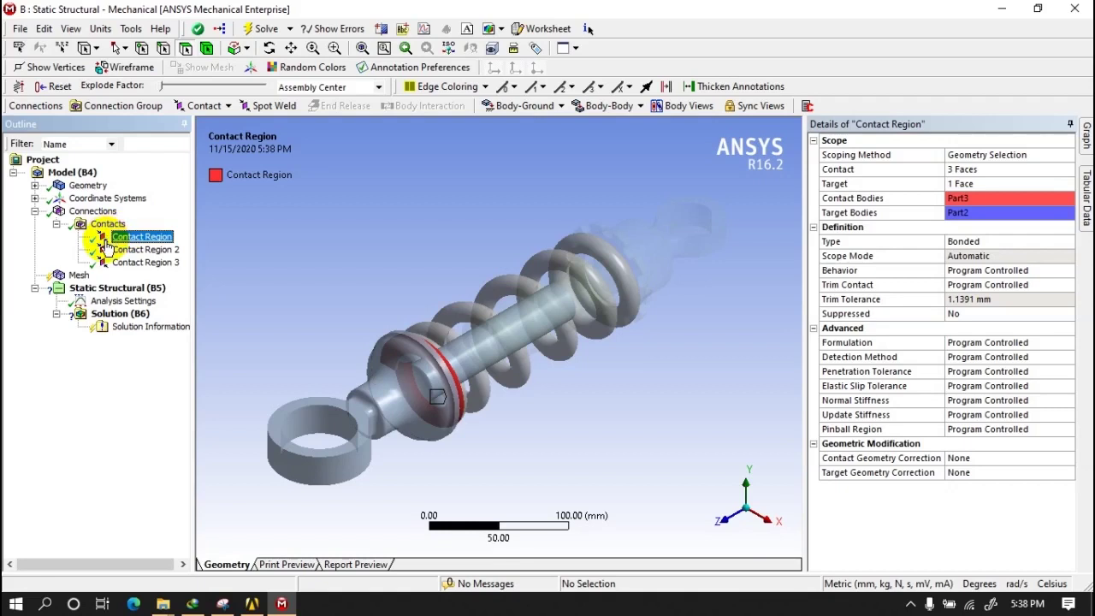
pyautogui.keyDown('ctrl'); pyautogui.click(129, 250); pyautogui.keyUp('ctrl')
pyautogui.keyDown('ctrl'); pyautogui.click(132, 262); pyautogui.keyUp('ctrl')
pyautogui.rightClick(134, 263)
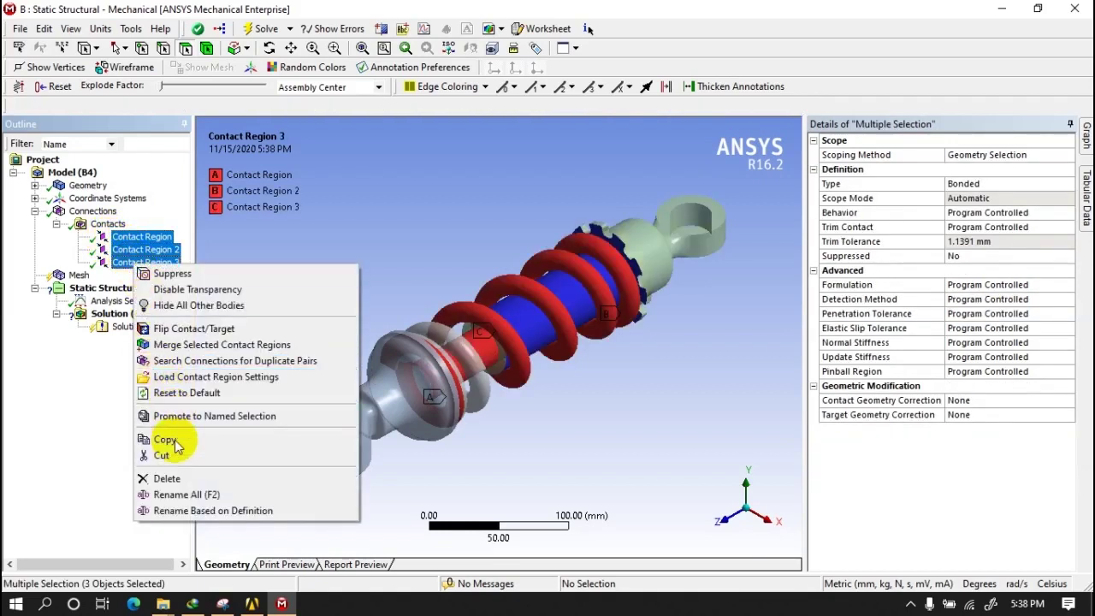
pyautogui.click(158, 478)
pyautogui.click(542, 359)
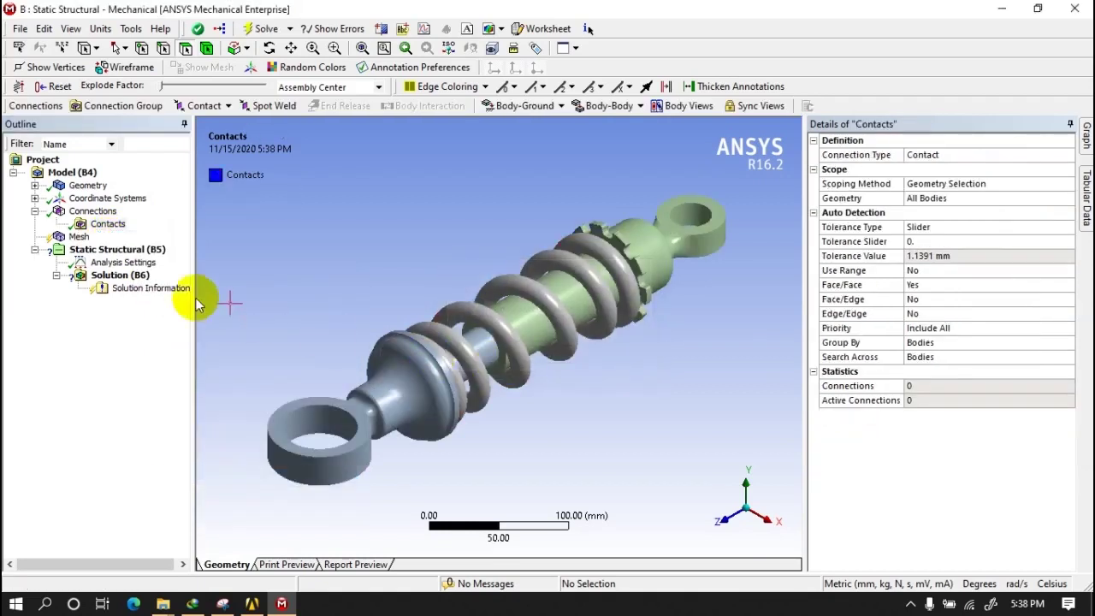
# - Add a Fixed Body-Ground joint scoped to the two inner cylindrical faces of Part1's end eye
pyautogui.click(92, 211)
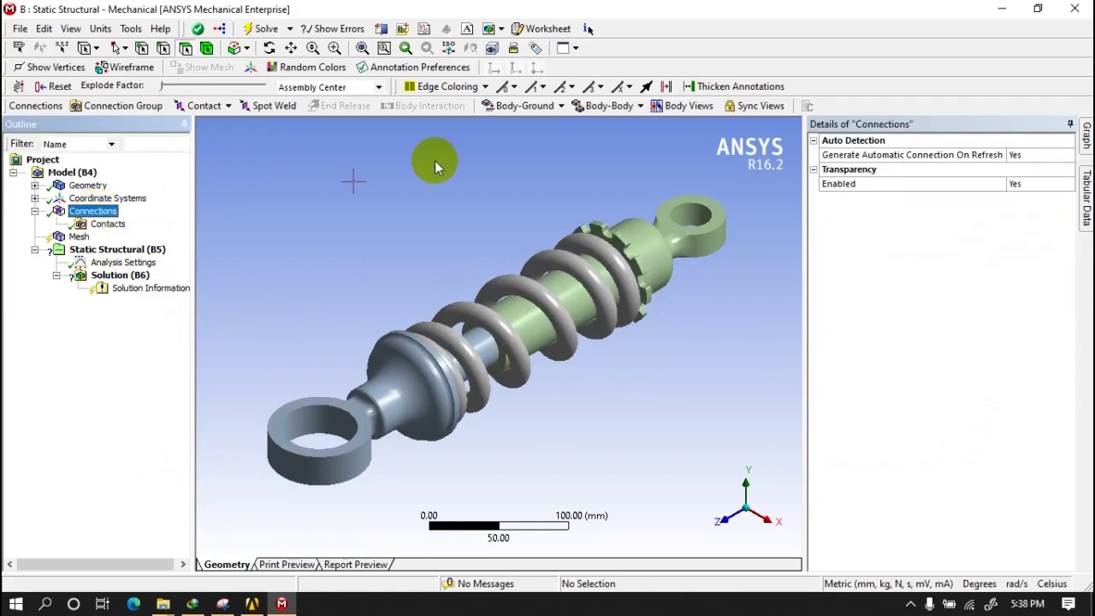
pyautogui.click(524, 107)
pyautogui.click(518, 127)
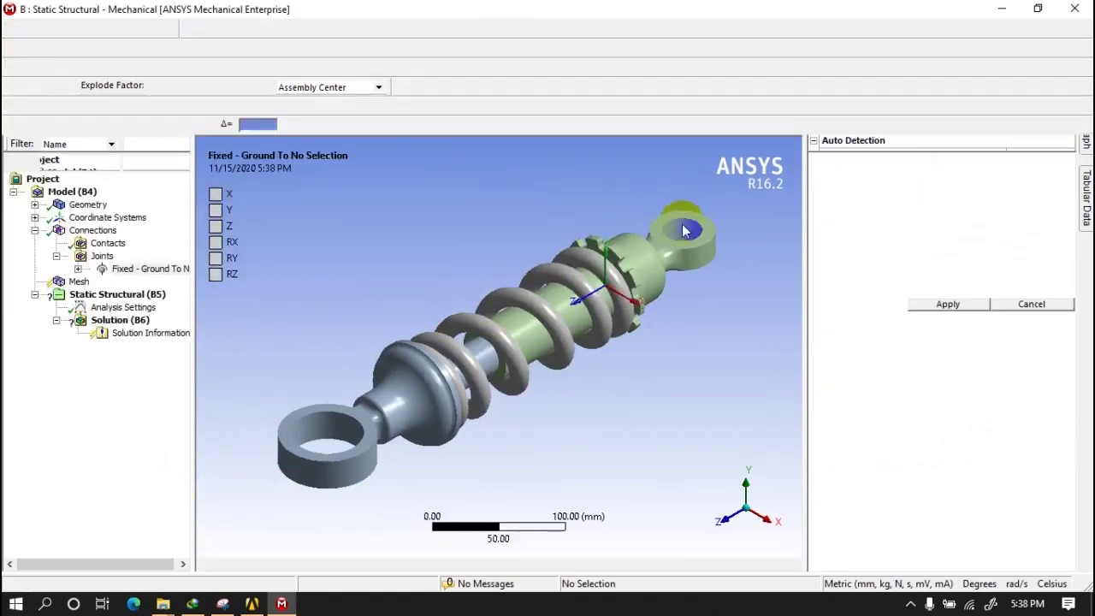
pyautogui.click(679, 232)
pyautogui.keyDown('ctrl'); pyautogui.click(671, 228); pyautogui.keyUp('ctrl')
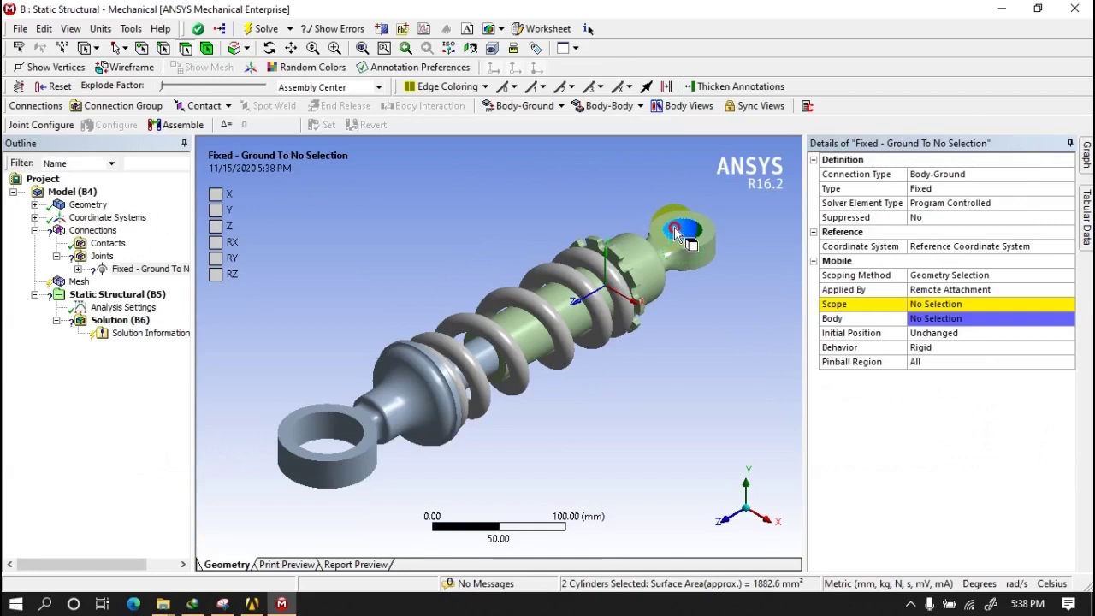
pyautogui.click(937, 305)
pyautogui.click(938, 305)
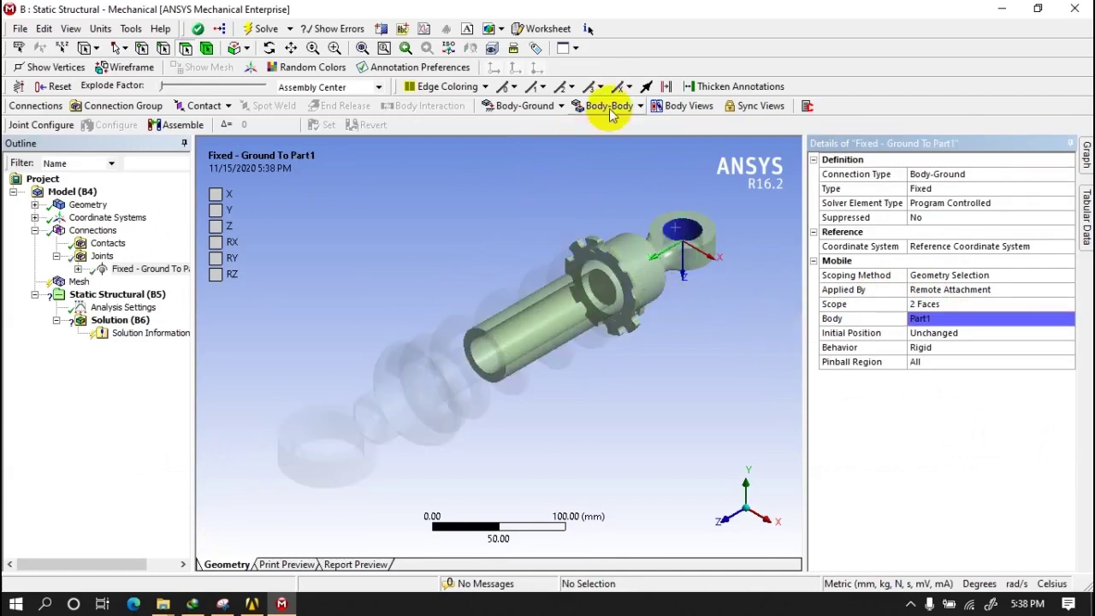
# - Explode the assembly view and add a Cylindrical Body-Body joint with the two inner faces of Part1's tube as the reference scope
pyautogui.moveTo(162, 86); pyautogui.dragTo(293, 85)
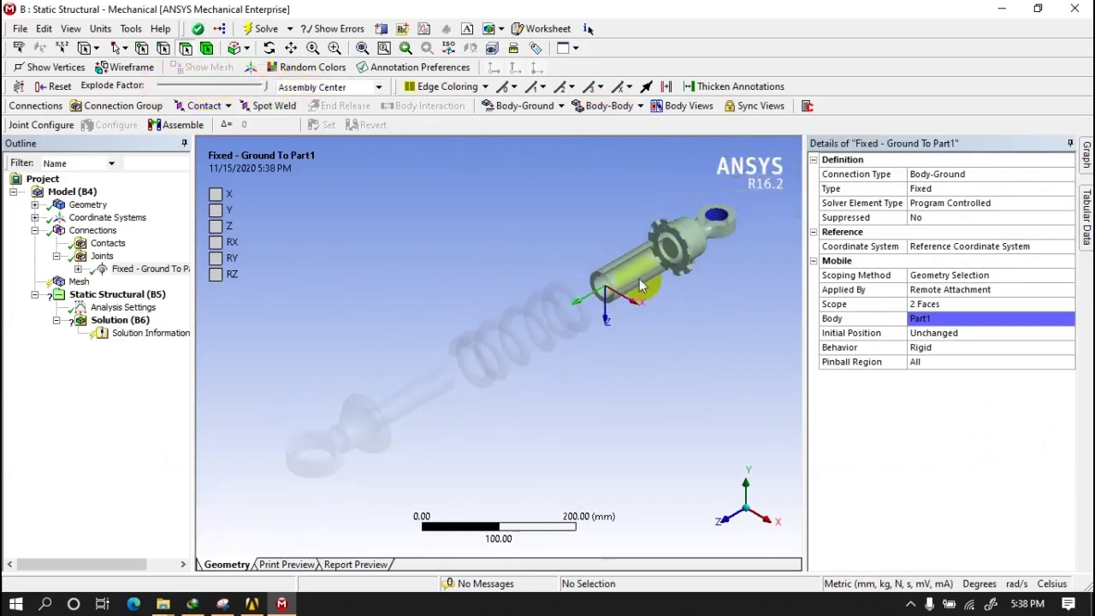
pyautogui.click(605, 105)
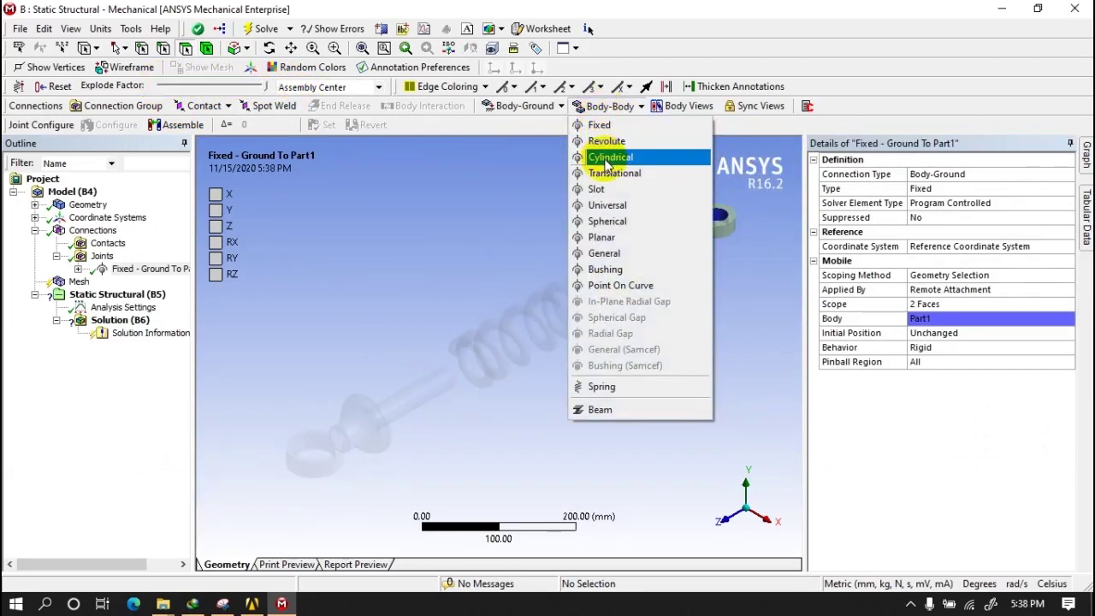
pyautogui.click(605, 157)
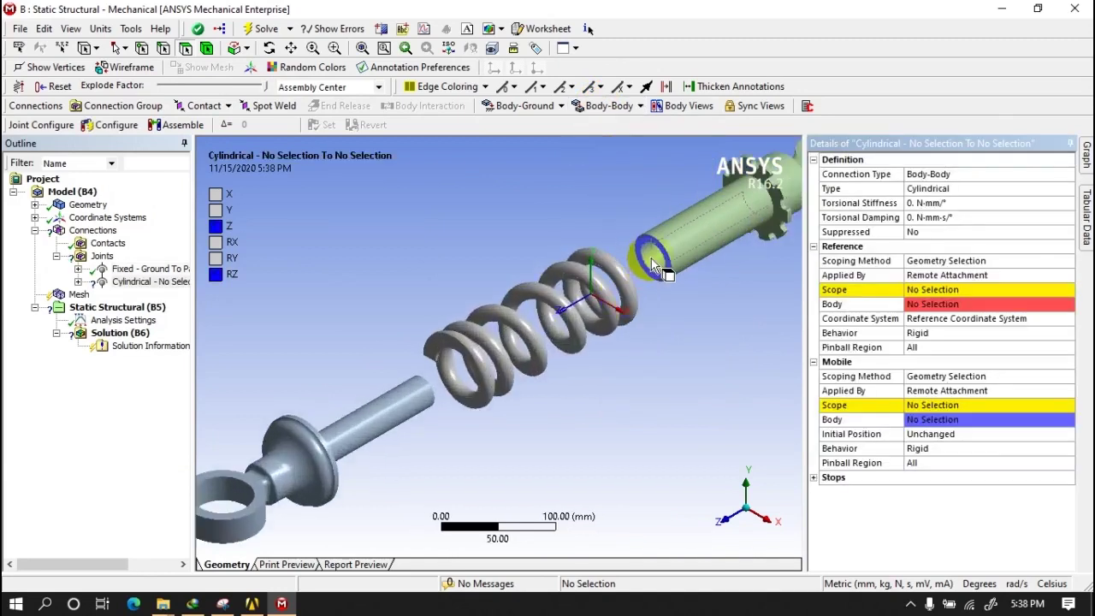
pyautogui.click(652, 262)
pyautogui.scroll(2, 650, 251)
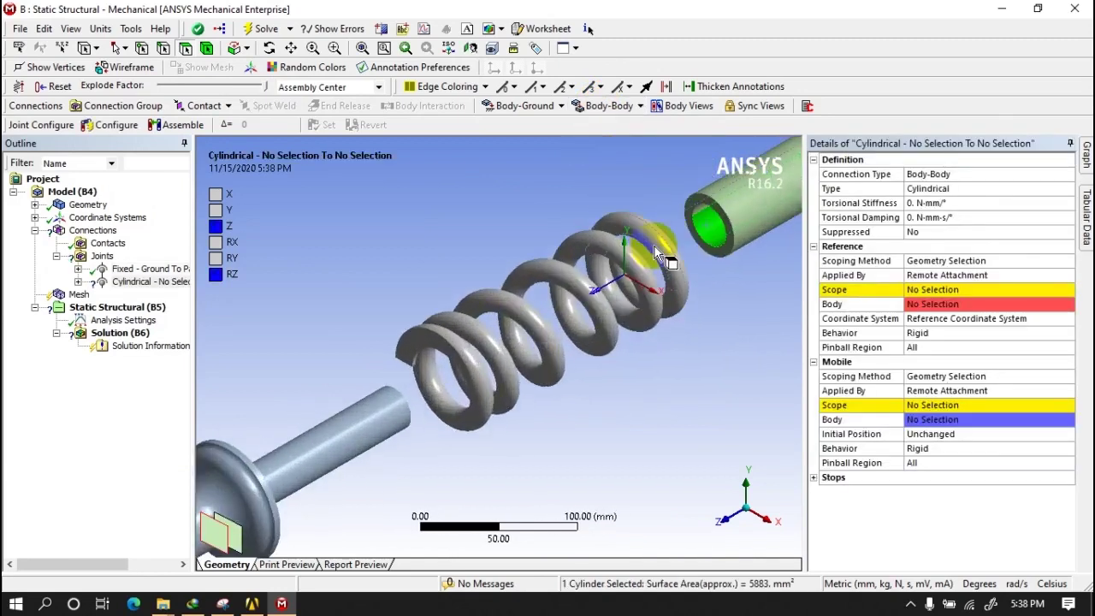
pyautogui.keyDown('ctrl'); pyautogui.click(701, 216); pyautogui.keyUp('ctrl')
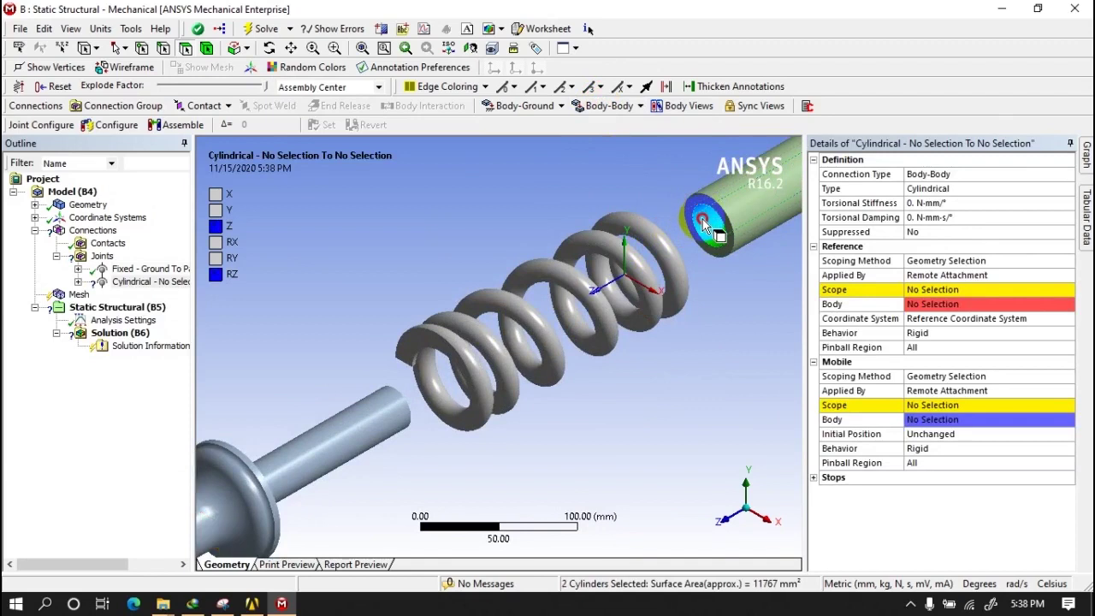
pyautogui.click(922, 292)
pyautogui.click(919, 290)
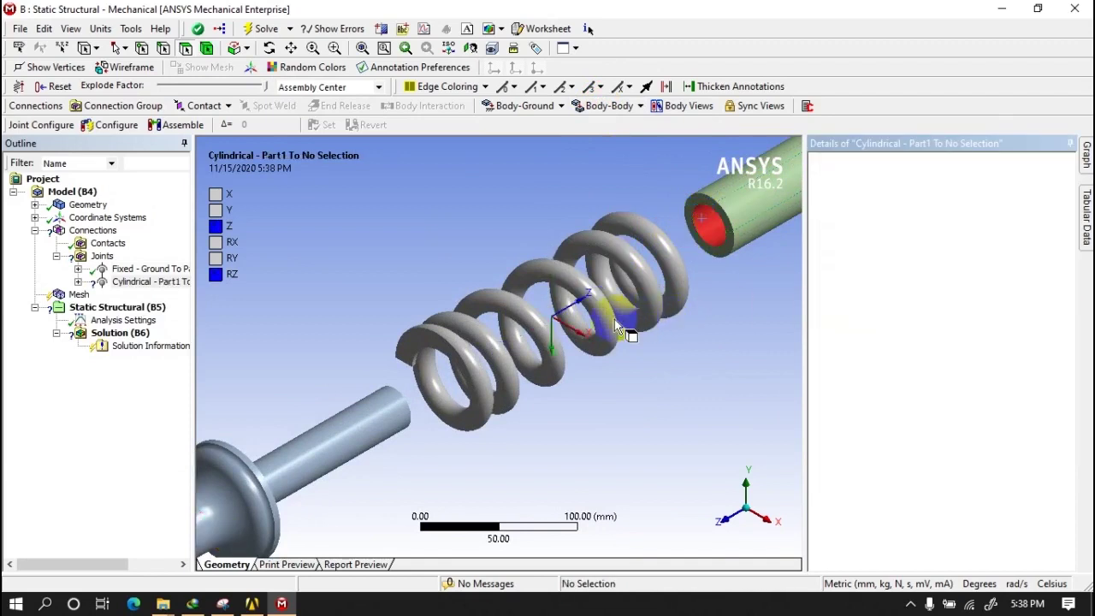
# - Set the two cylindrical faces of Part2's rod as the mobile scope of the cylindrical joint
pyautogui.moveTo(479, 368); pyautogui.dragTo(402, 391, button='middle')
pyautogui.click(366, 393)
pyautogui.keyDown('ctrl'); pyautogui.click(391, 432); pyautogui.keyUp('ctrl')
pyautogui.moveTo(391, 432); pyautogui.dragTo(716, 337, button='middle')
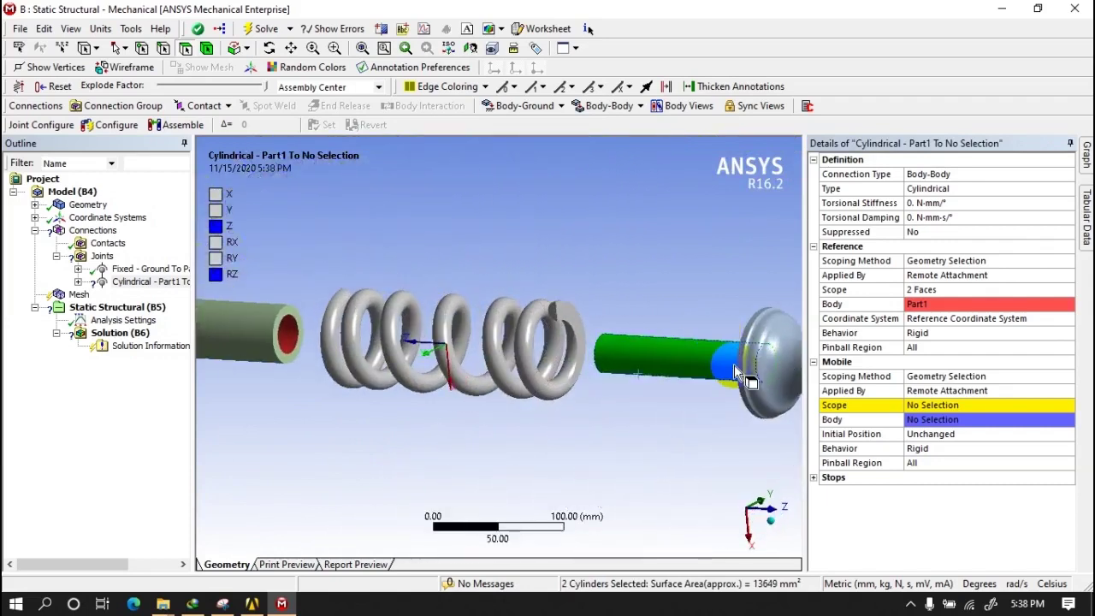
pyautogui.click(936, 410)
pyautogui.click(932, 405)
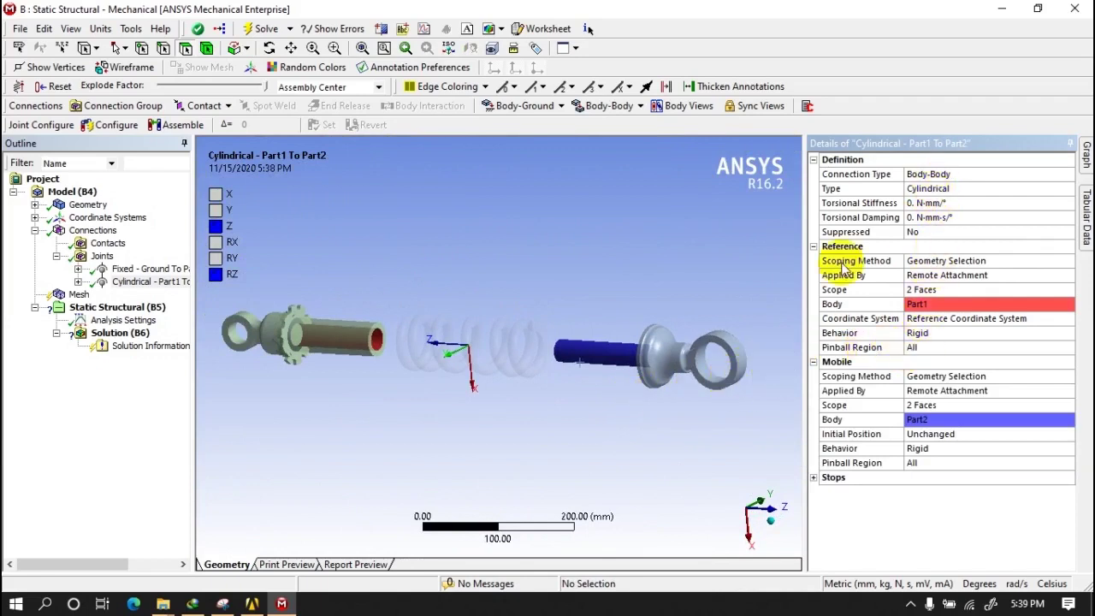
# - Add a Fixed Body-Body joint with one face of the spring, Part3, as the reference scope
pyautogui.click(598, 106)
pyautogui.click(599, 126)
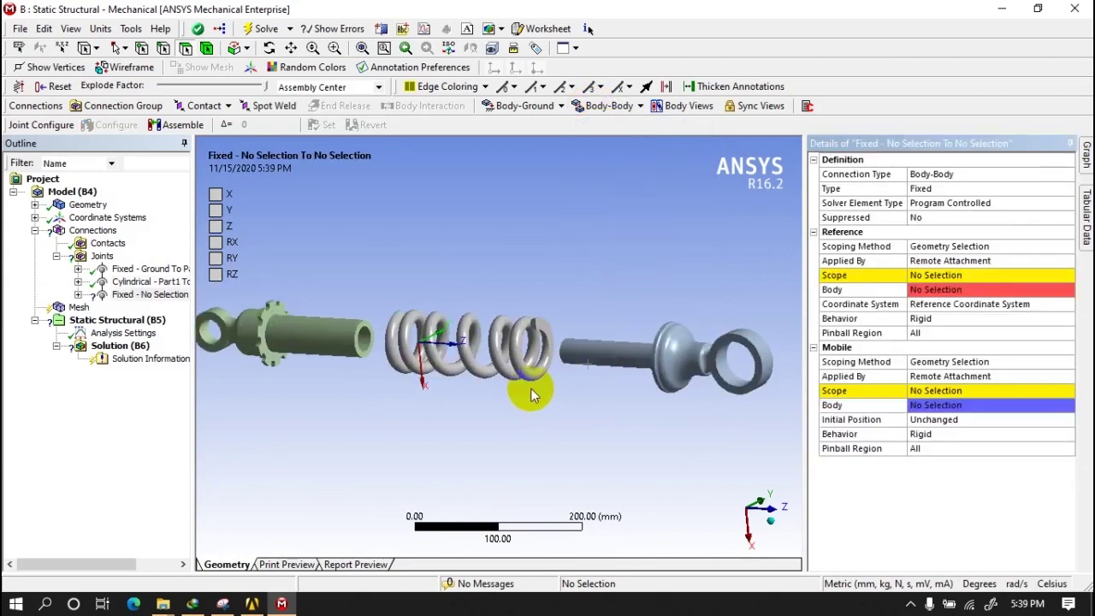
pyautogui.moveTo(549, 321); pyautogui.dragTo(762, 357, button='middle')
pyautogui.click(965, 286)
pyautogui.click(950, 274)
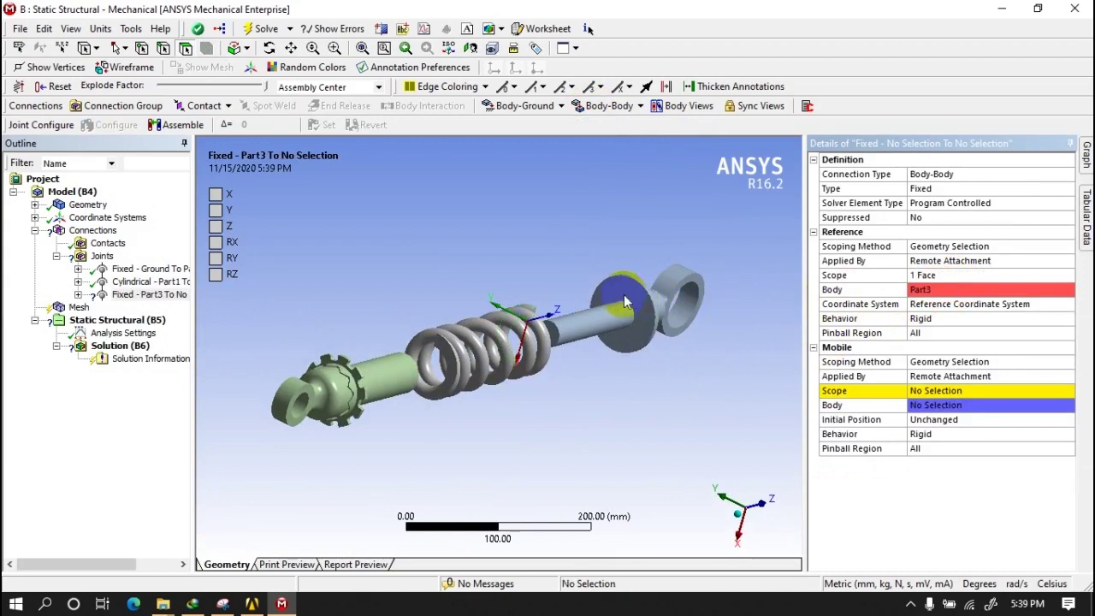
# - Set the disc face of Part2's collar that faces the spring as the mobile scope of the fixed joint
pyautogui.click(620, 306)
pyautogui.click(924, 391)
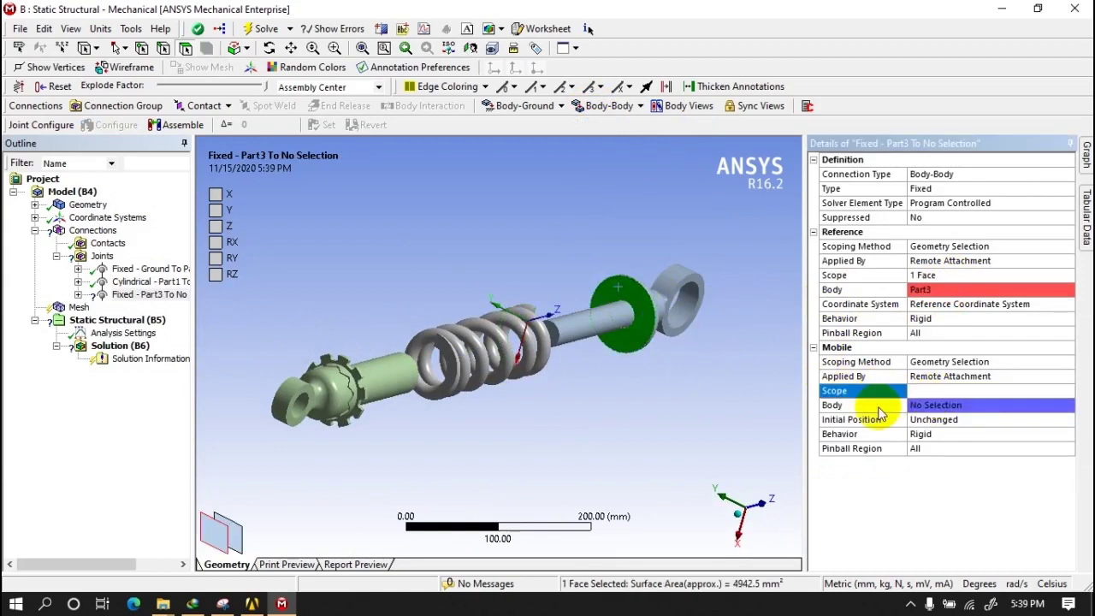
pyautogui.click(948, 391)
# - Add another Fixed Body-Body joint with the spring-side face of Part1's toothed collar as the reference scope
pyautogui.moveTo(721, 397); pyautogui.dragTo(528, 430, button='middle')
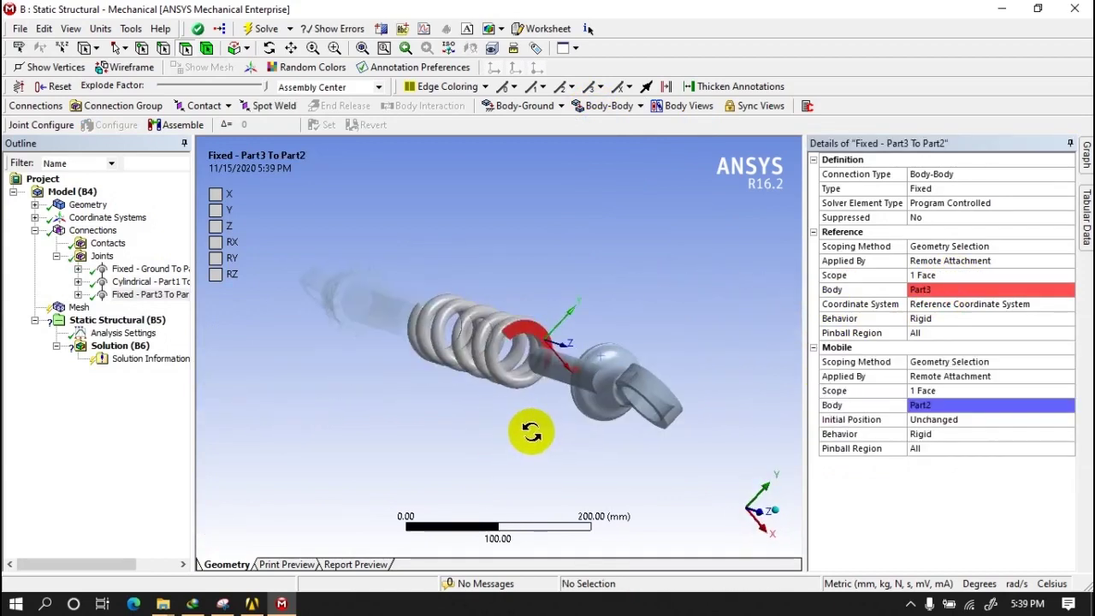
pyautogui.click(606, 107)
pyautogui.click(601, 126)
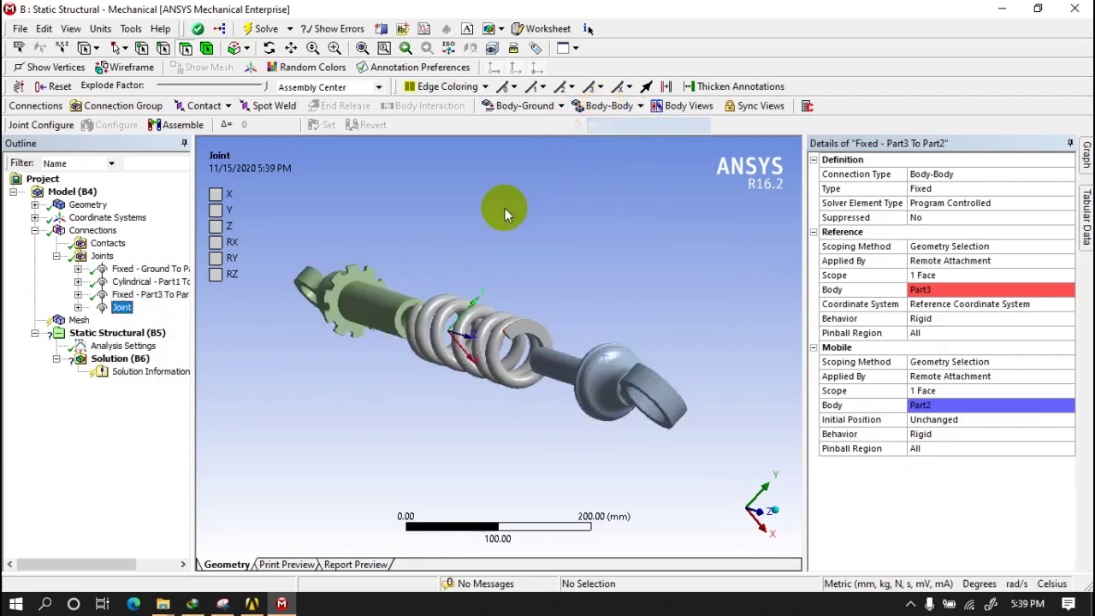
pyautogui.click(366, 281)
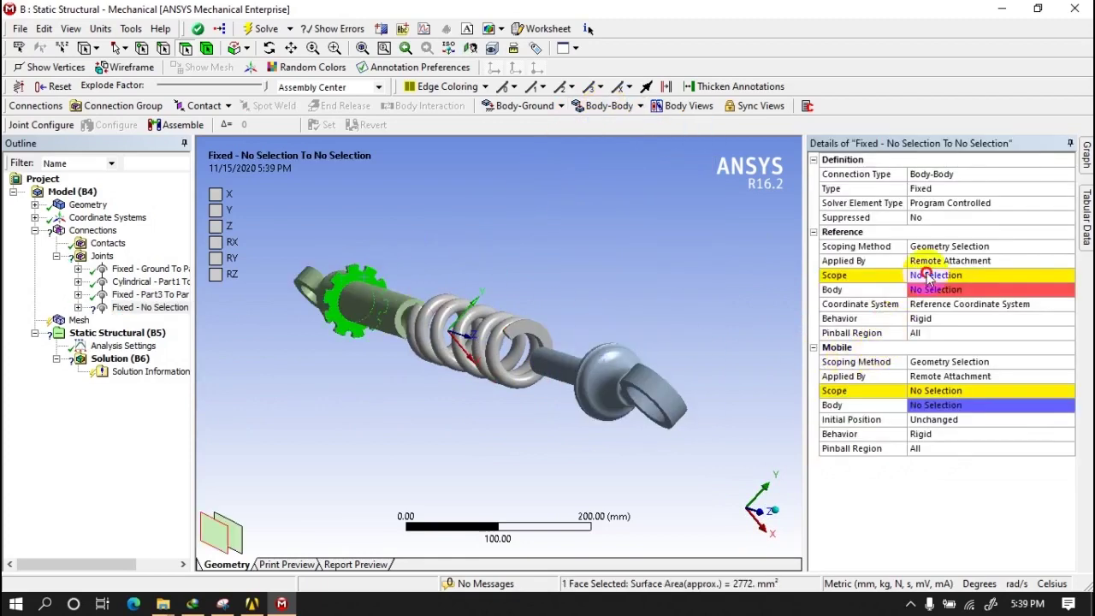
pyautogui.click(947, 274)
pyautogui.click(939, 275)
# - Set the end face of the spring, Part3, nearest Part1 as the mobile scope of the new fixed joint
pyautogui.click(941, 390)
pyautogui.moveTo(542, 384); pyautogui.dragTo(716, 371, button='middle')
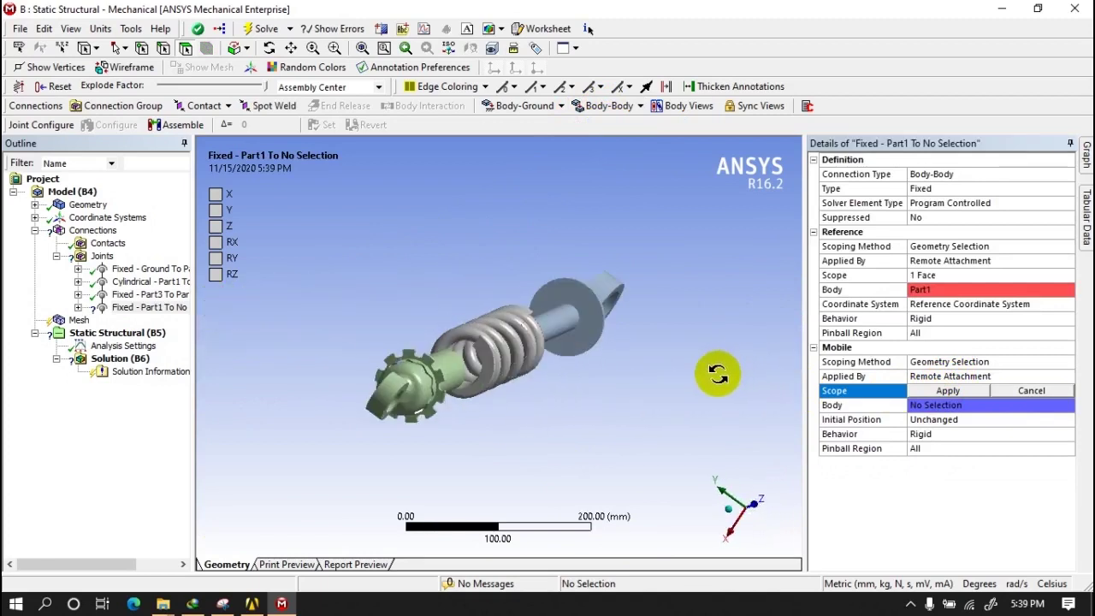
pyautogui.click(487, 378)
pyautogui.click(948, 390)
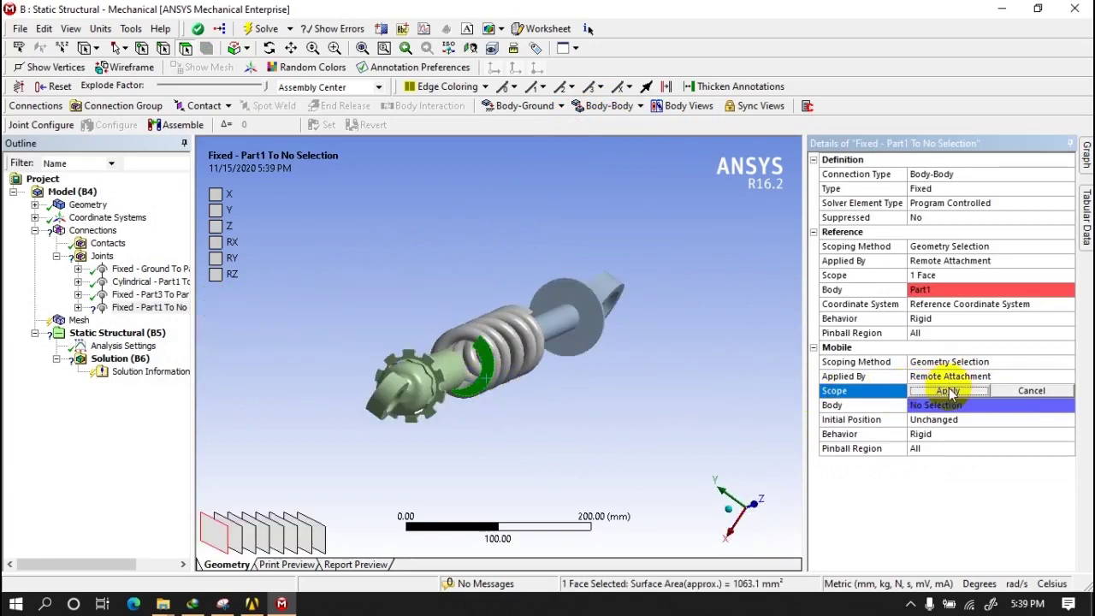
pyautogui.moveTo(523, 368); pyautogui.dragTo(386, 361)
# - Add a Translational Body-Ground joint scoped to the inner cylindrical face of Part2's end eye
pyautogui.click(103, 258)
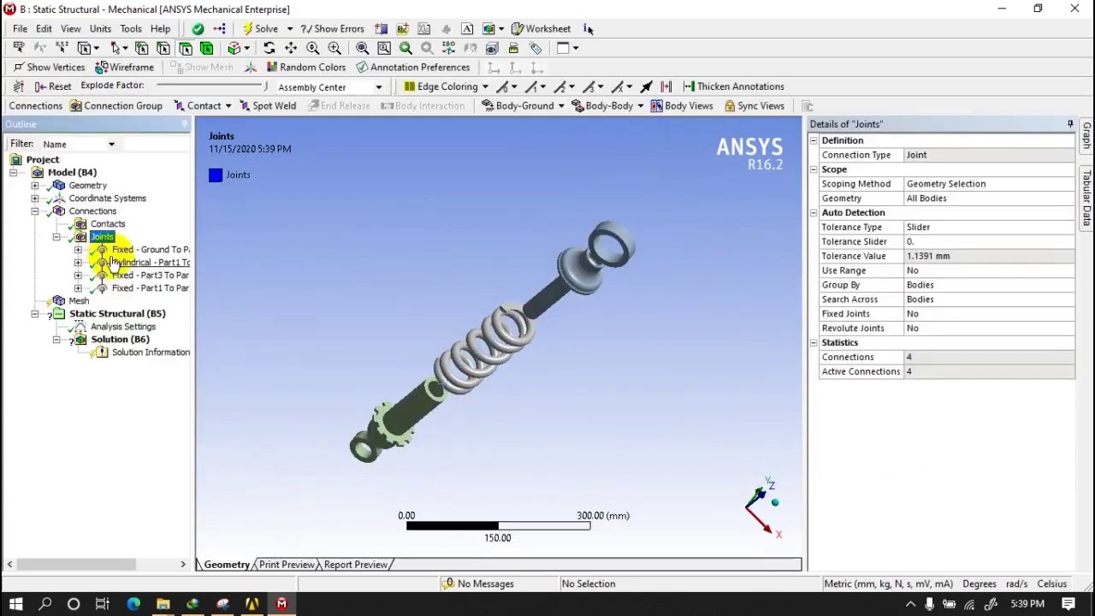
pyautogui.click(523, 105)
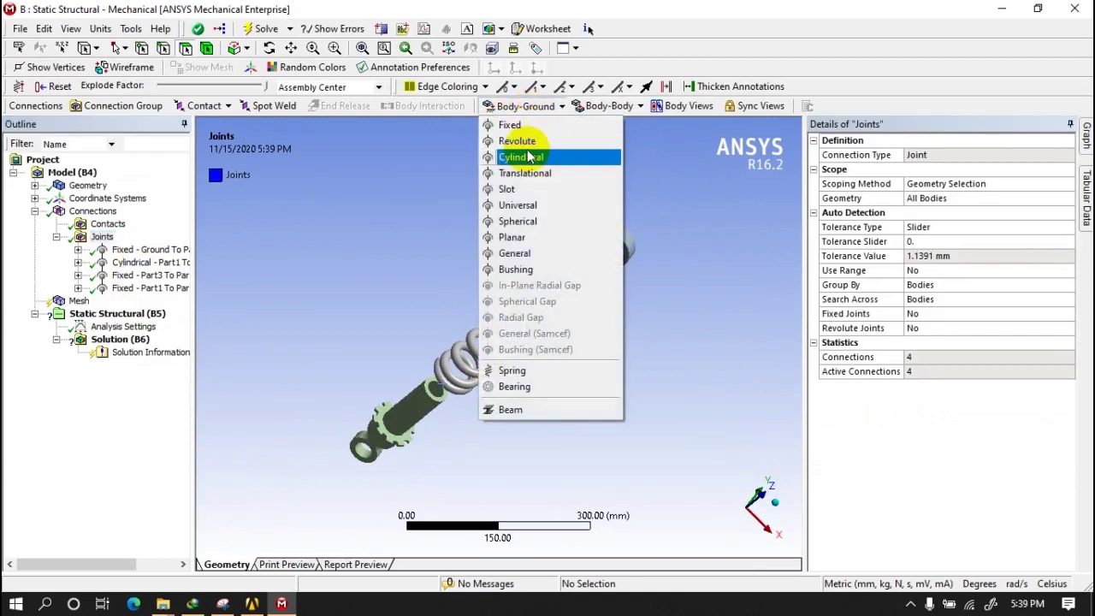
pyautogui.click(530, 174)
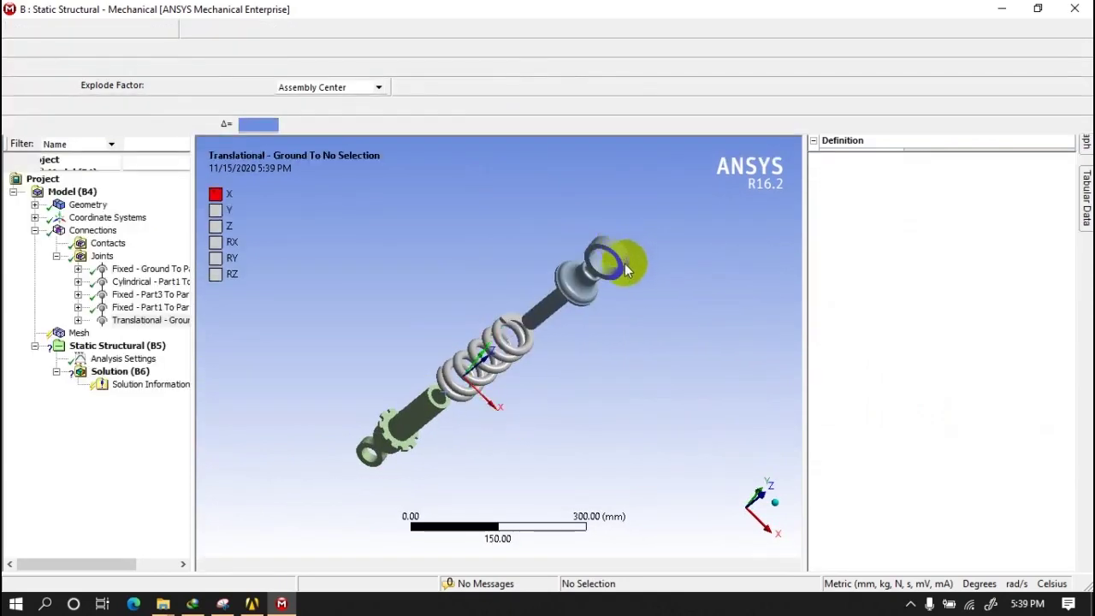
pyautogui.click(604, 266)
pyautogui.moveTo(623, 268); pyautogui.dragTo(665, 166, button='middle')
pyautogui.click(919, 291)
pyautogui.click(920, 291)
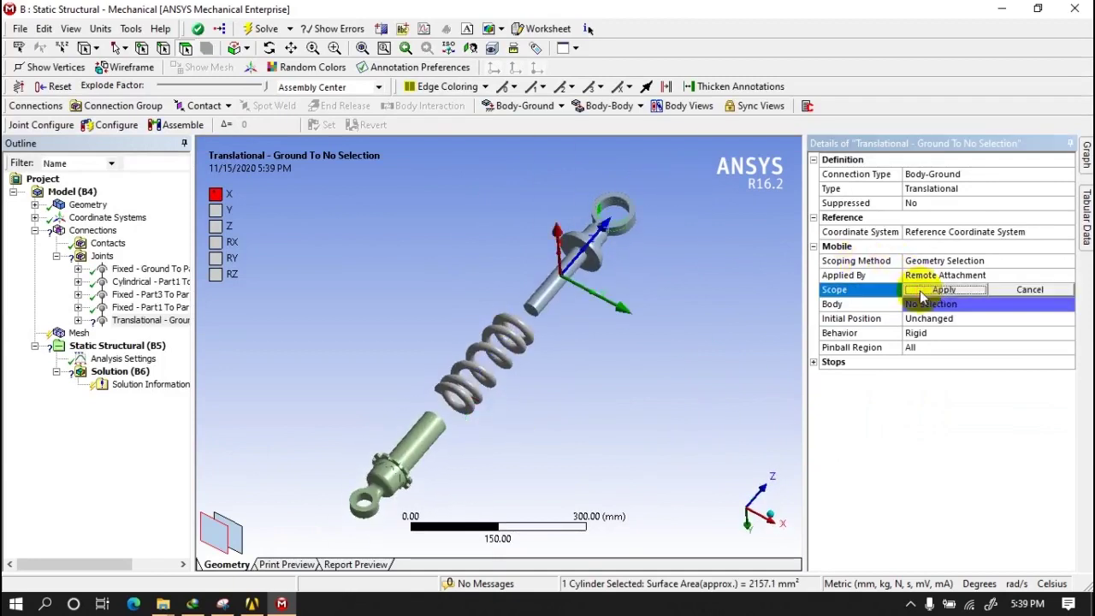
# - Reorient the translational joint's reference coordinate system so its X axis points along Part2's rod toward the spring
pyautogui.moveTo(660, 277); pyautogui.dragTo(508, 288, button='middle')
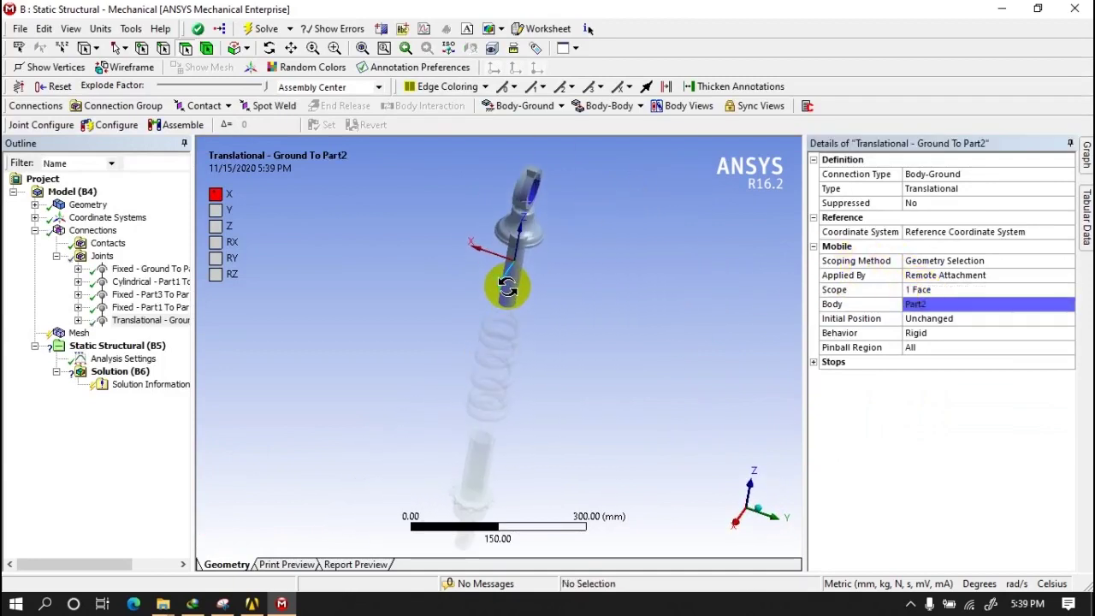
pyautogui.click(915, 235)
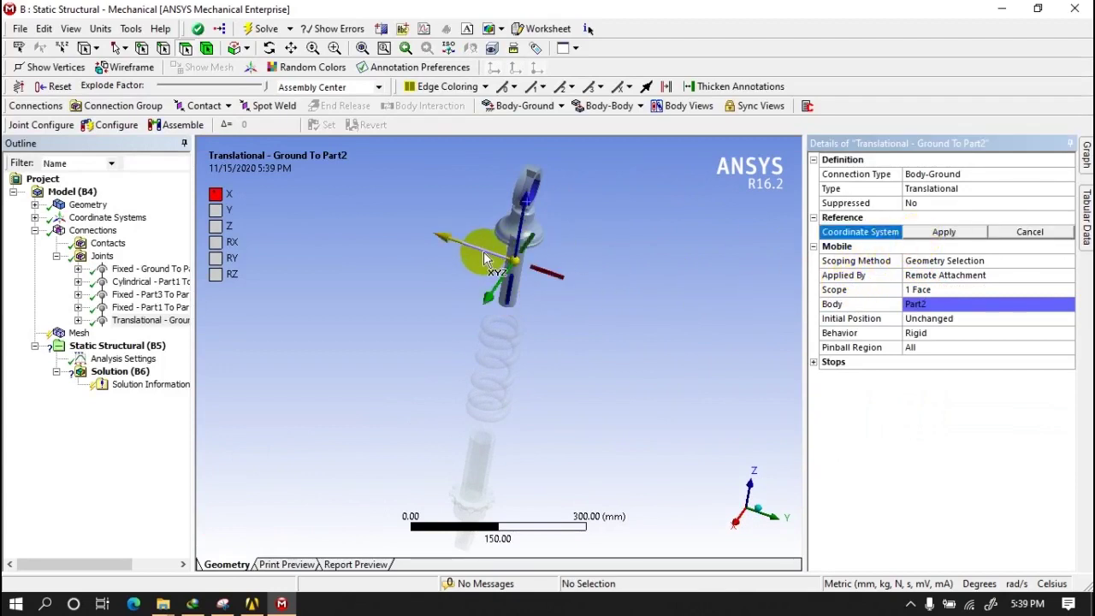
pyautogui.click(506, 293)
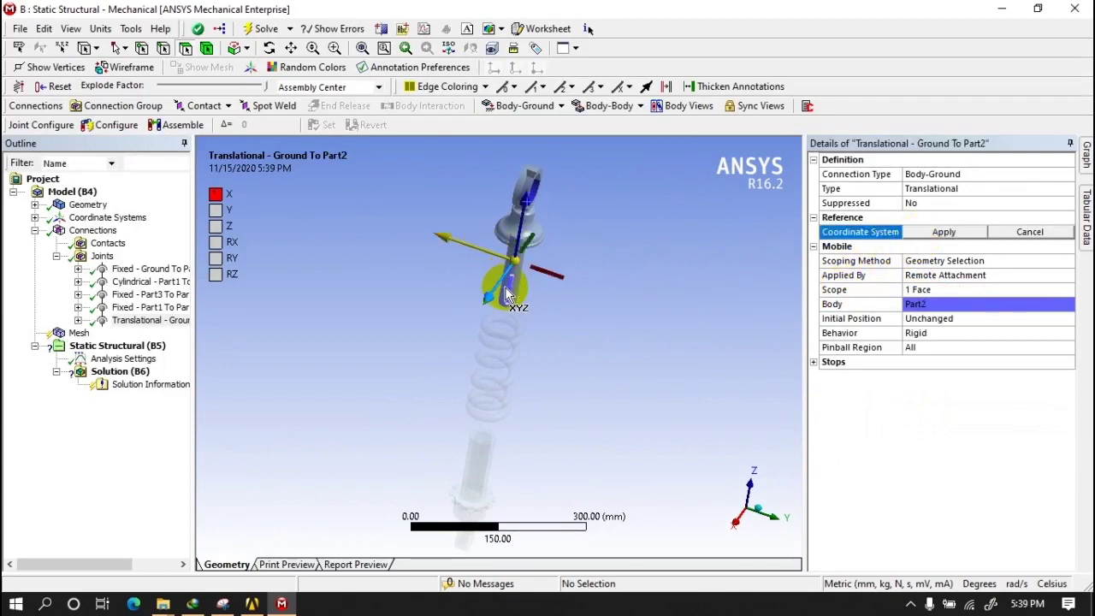
pyautogui.click(932, 232)
pyautogui.scroll(-2, 589, 299)
pyautogui.scroll(-1, 588, 299)
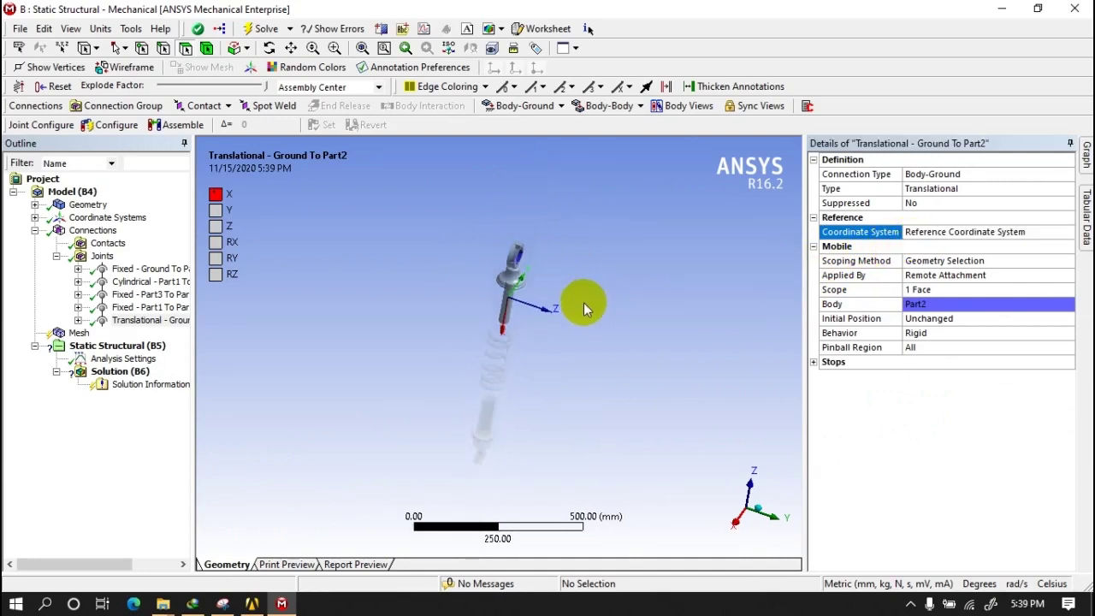
# - Create a joint load in Static Structural from the translational joint and collapse the exploded assembly in an isometric view
pyautogui.moveTo(148, 321); pyautogui.dragTo(134, 352)
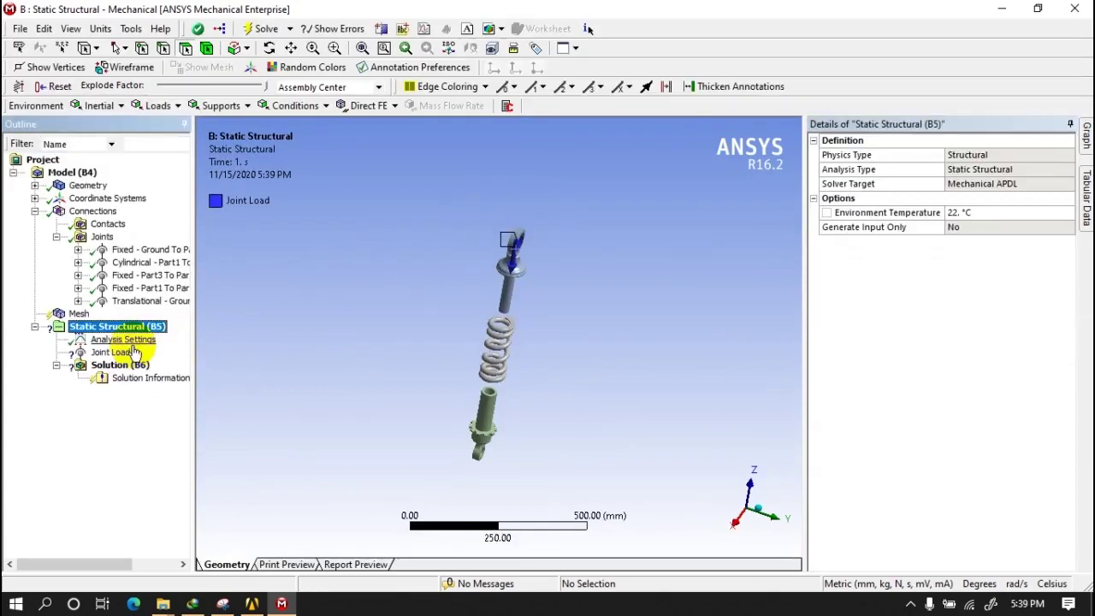
pyautogui.moveTo(265, 87); pyautogui.dragTo(142, 91)
pyautogui.scroll(3, 421, 356)
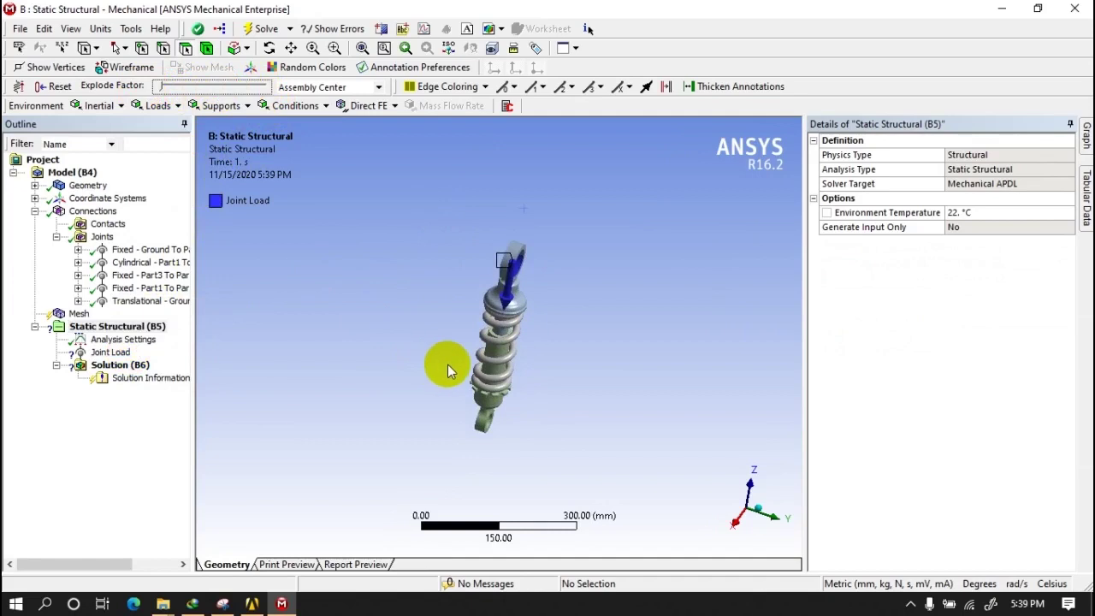
pyautogui.click(449, 48)
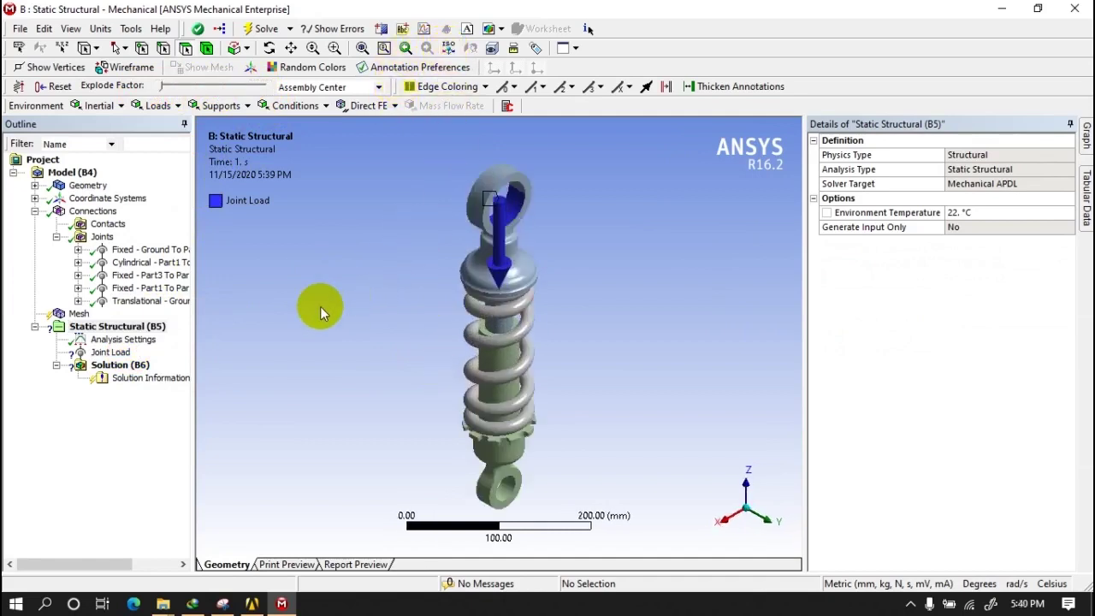
# - Set the number of steps in the analysis settings to 10
pyautogui.click(124, 339)
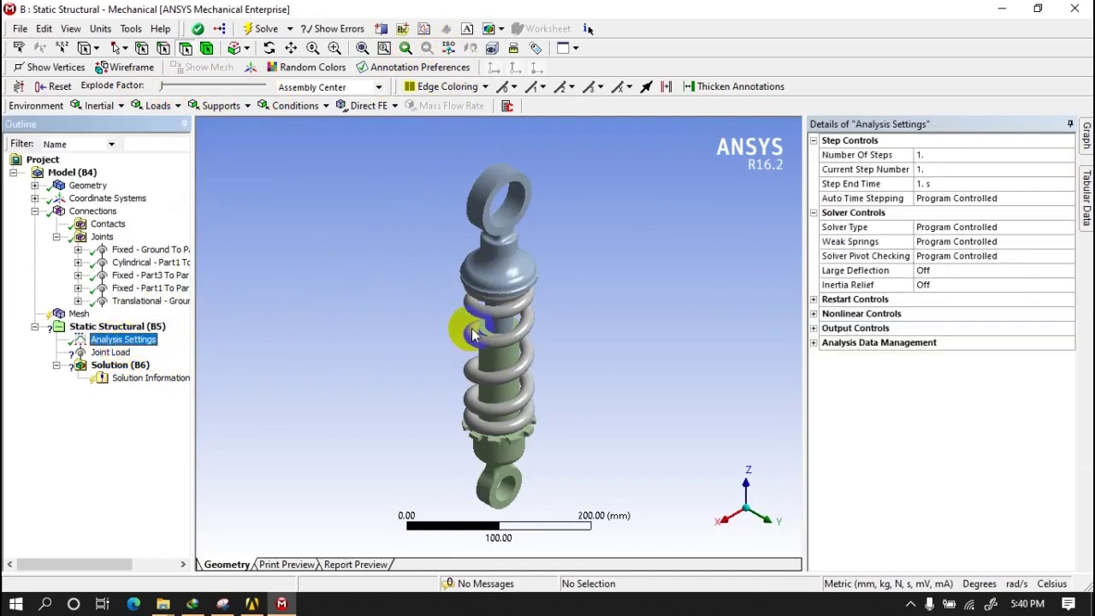
pyautogui.click(951, 168)
pyautogui.click(952, 154)
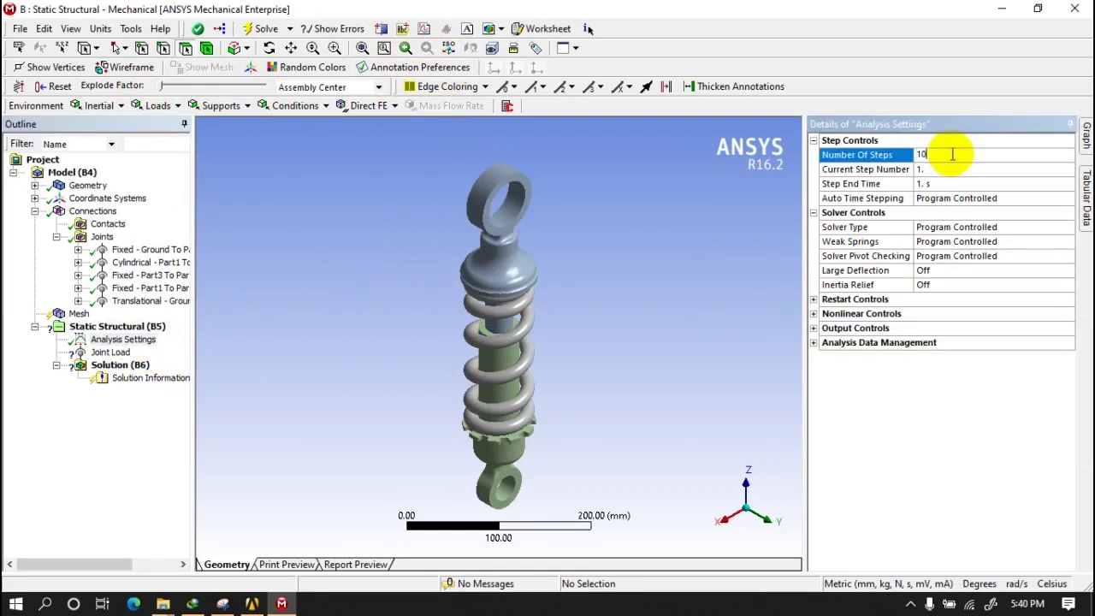
pyautogui.write('10')
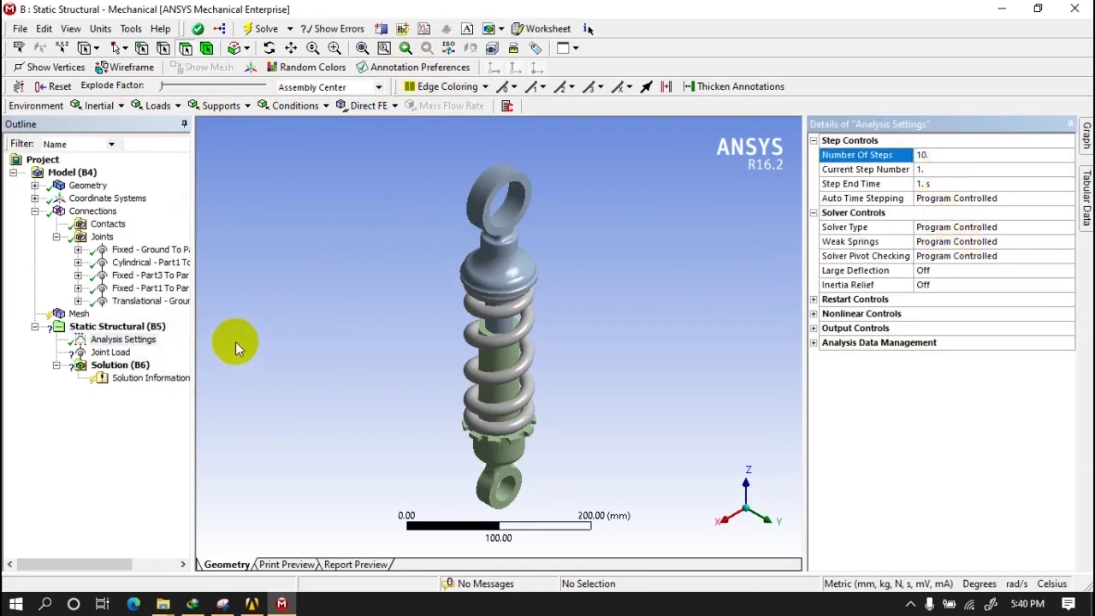
# - Set the type of the joint load on the translational joint to Displacement
pyautogui.click(111, 351)
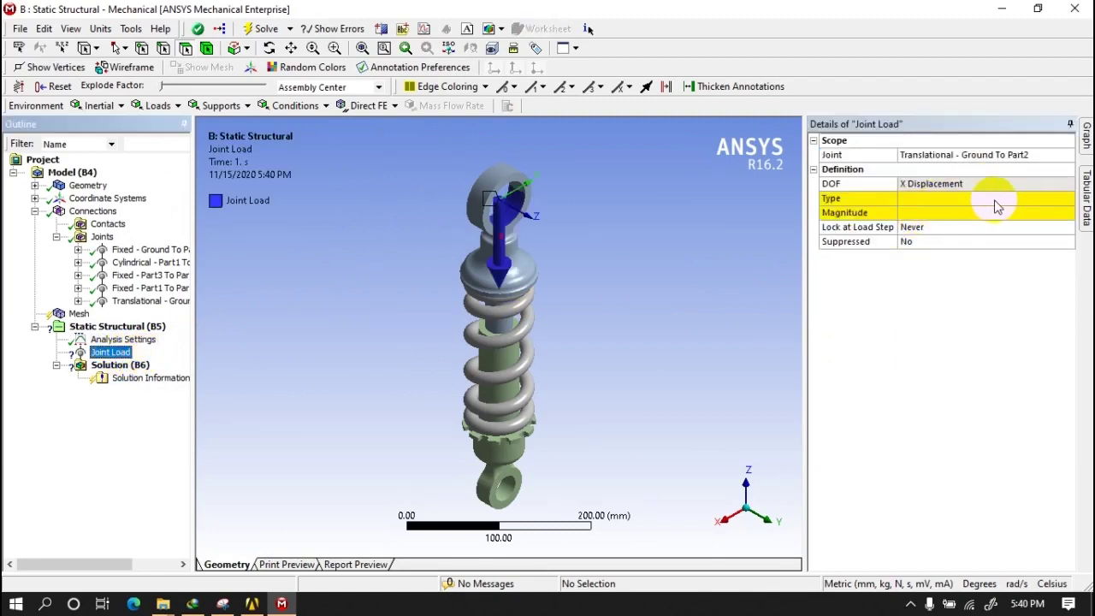
pyautogui.click(1086, 197)
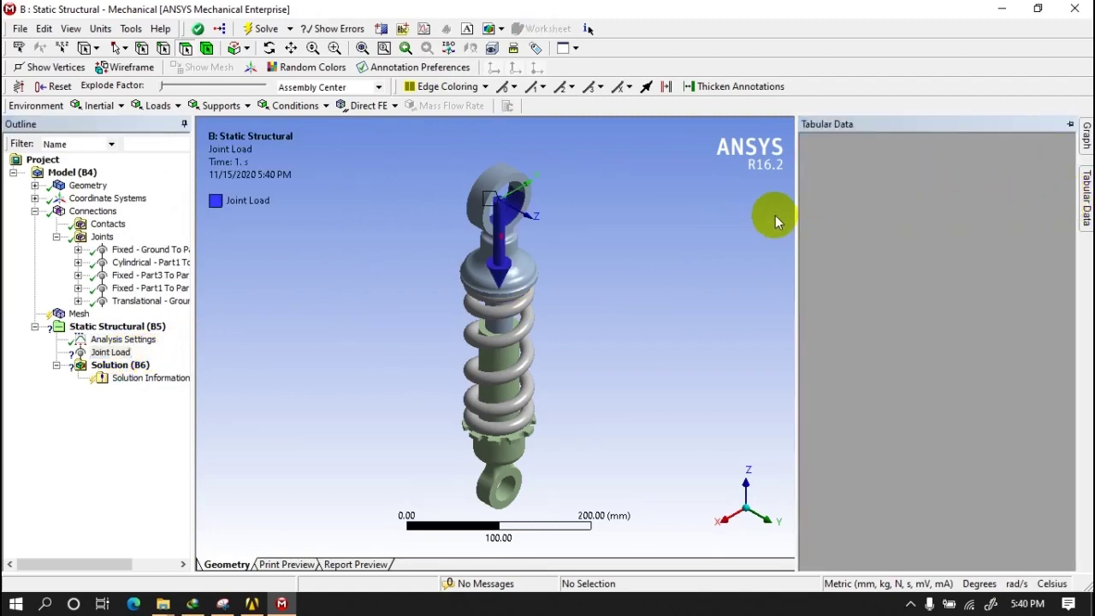
pyautogui.click(1068, 125)
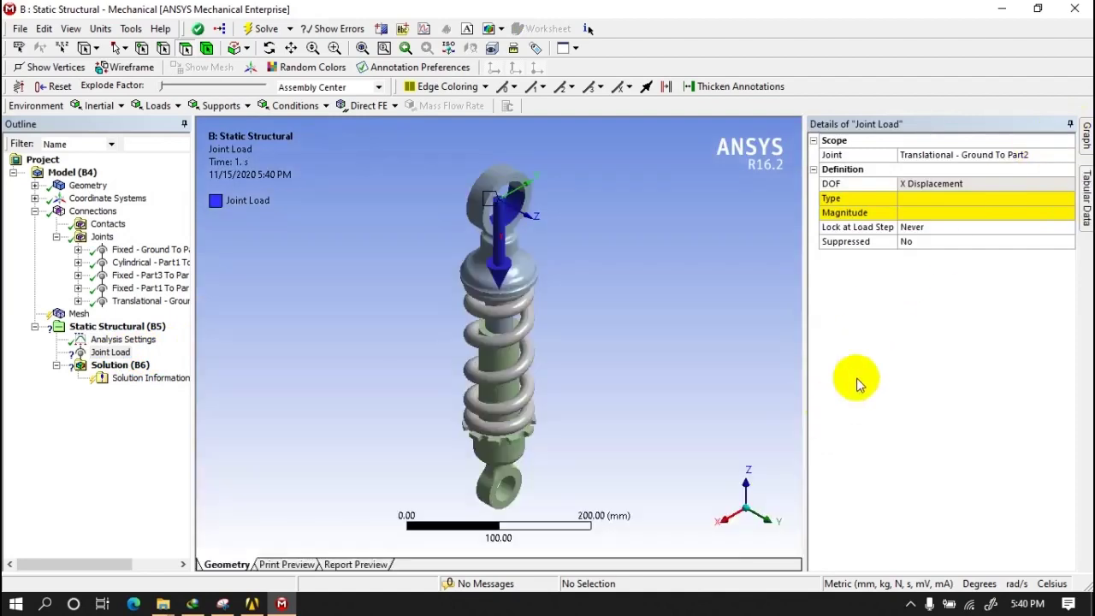
pyautogui.click(963, 199)
pyautogui.click(953, 213)
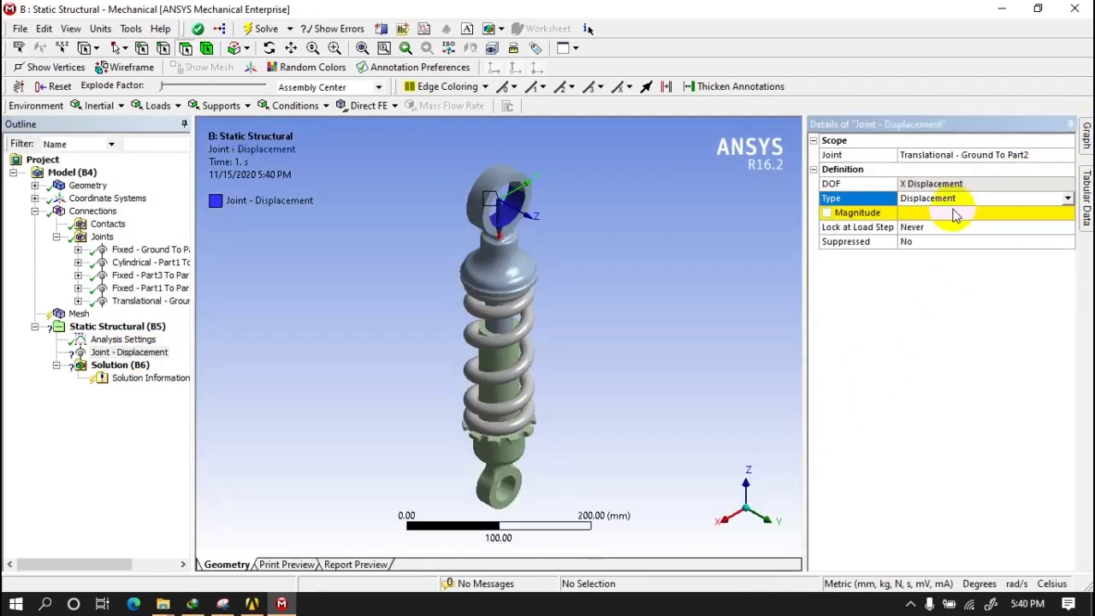
# - Define the joint displacement magnitude as tabular data, with 1 mm at 1 s and 10 mm at 10 s
pyautogui.click(951, 214)
pyautogui.click(1068, 212)
pyautogui.click(1015, 216)
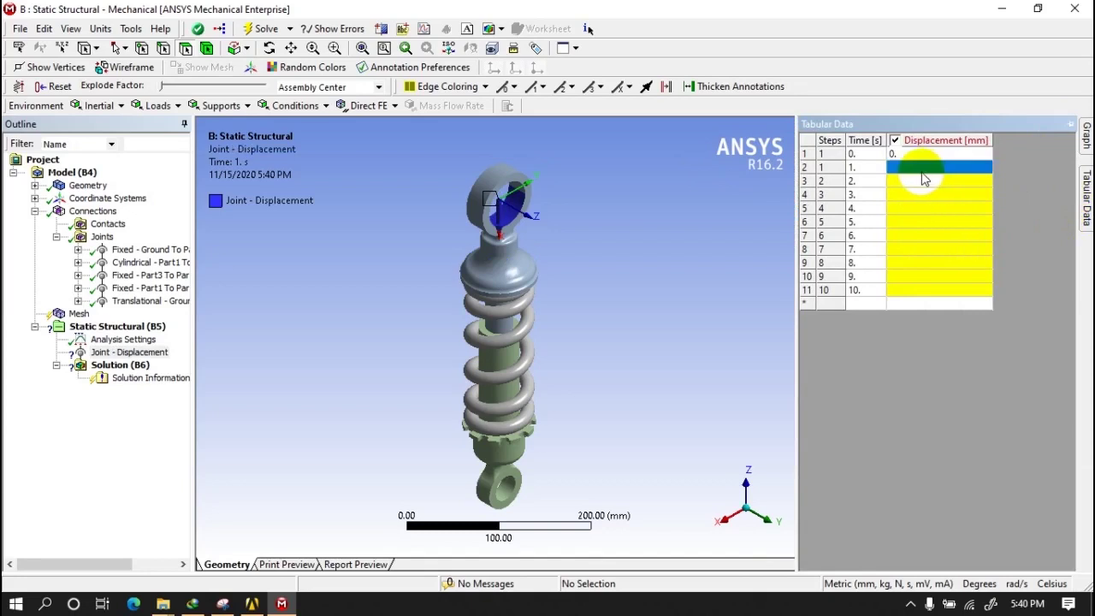
pyautogui.click(916, 290)
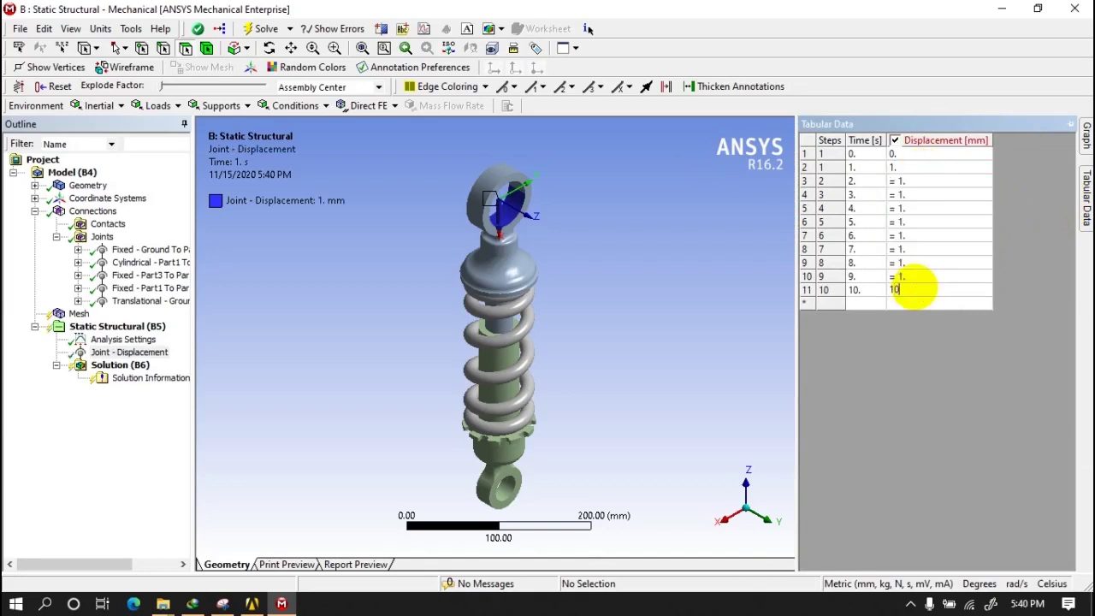
# - Solve the static structural analysis
pyautogui.click(137, 330)
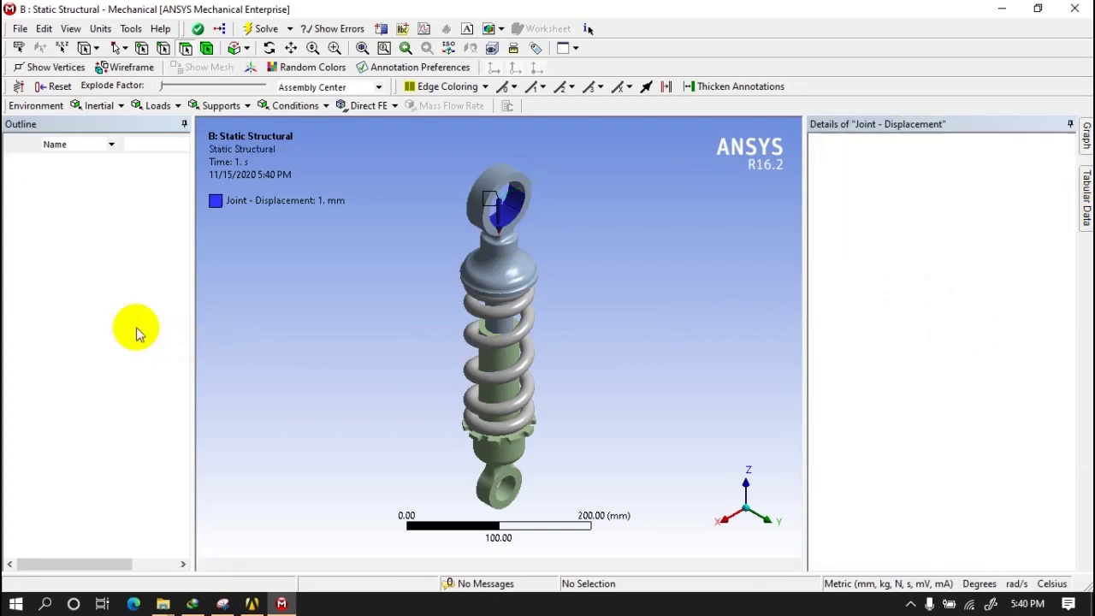
pyautogui.click(262, 31)
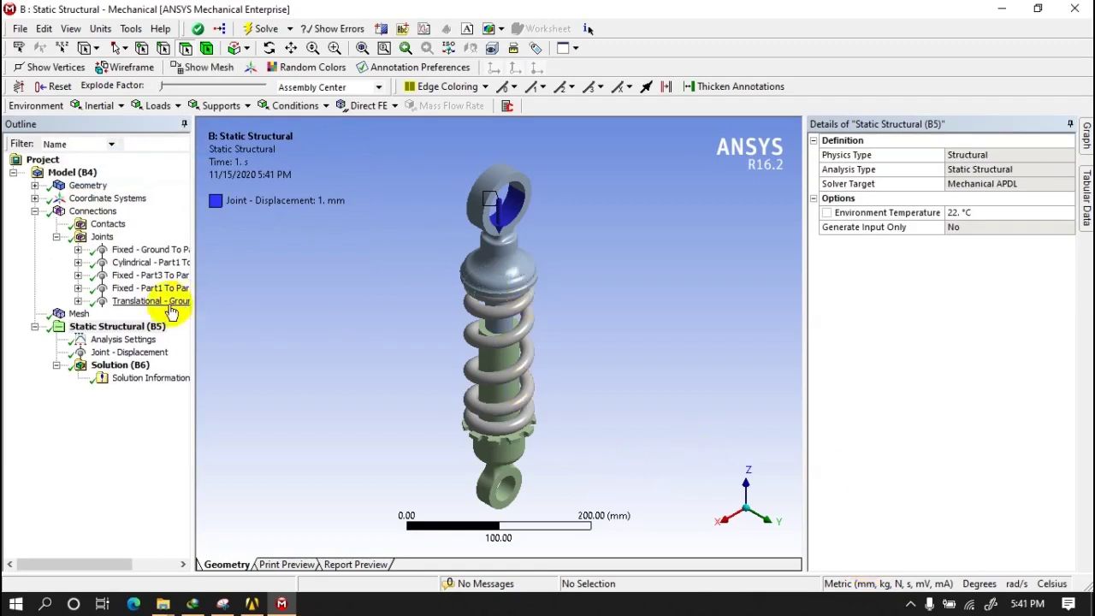
pyautogui.click(107, 327)
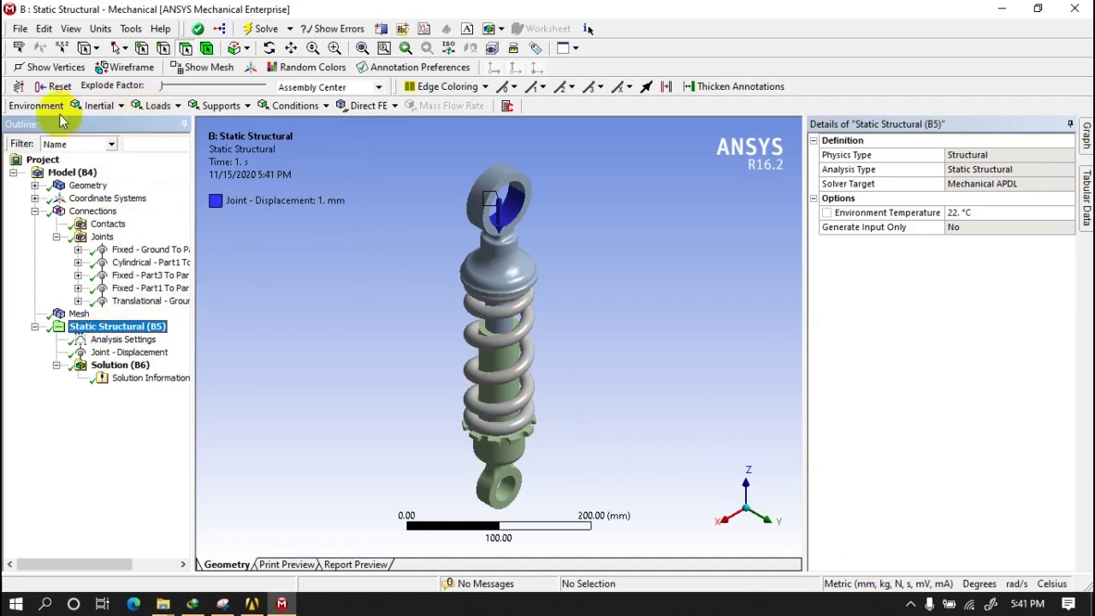
# - Add Total Deformation, Equivalent (von-Mises) Stress and Equivalent (von-Mises) Elastic Strain results to the solution
pyautogui.click(101, 366)
pyautogui.click(98, 108)
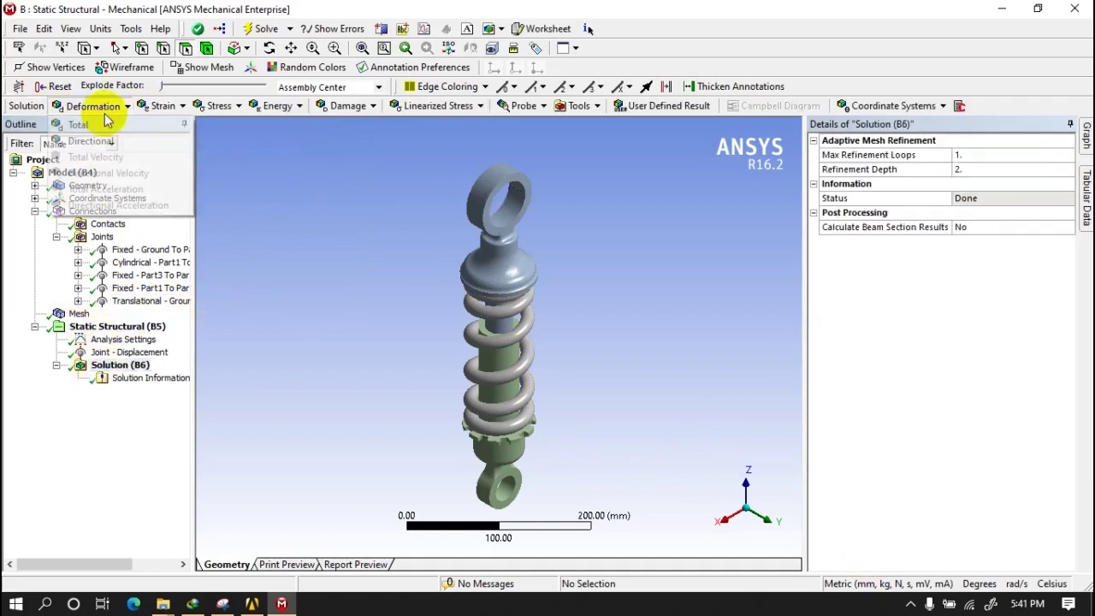
pyautogui.click(86, 125)
pyautogui.click(215, 105)
pyautogui.click(214, 125)
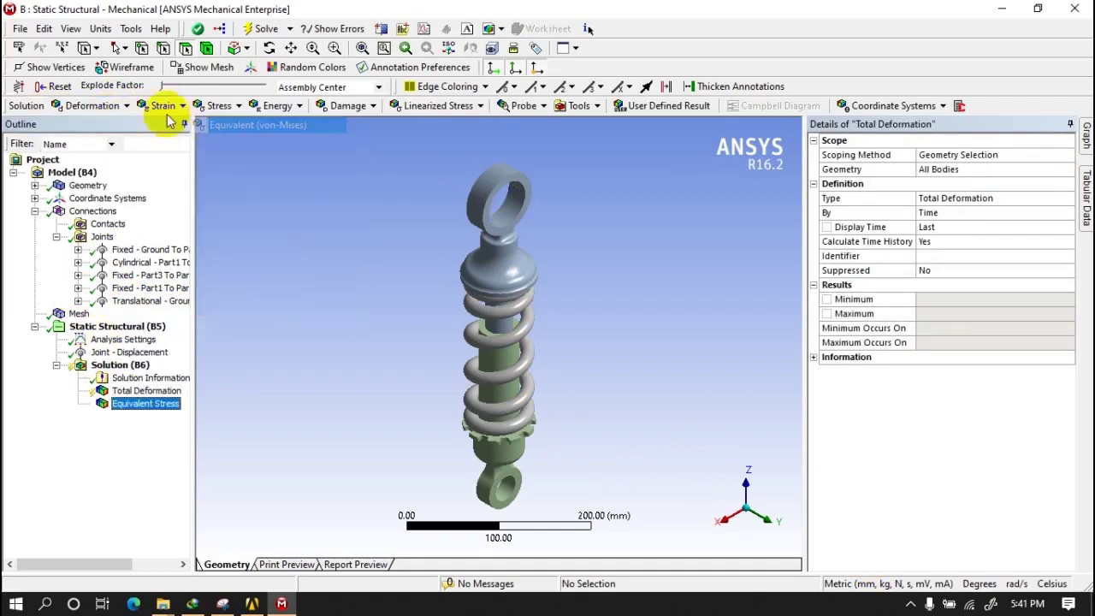
pyautogui.click(164, 106)
pyautogui.click(171, 125)
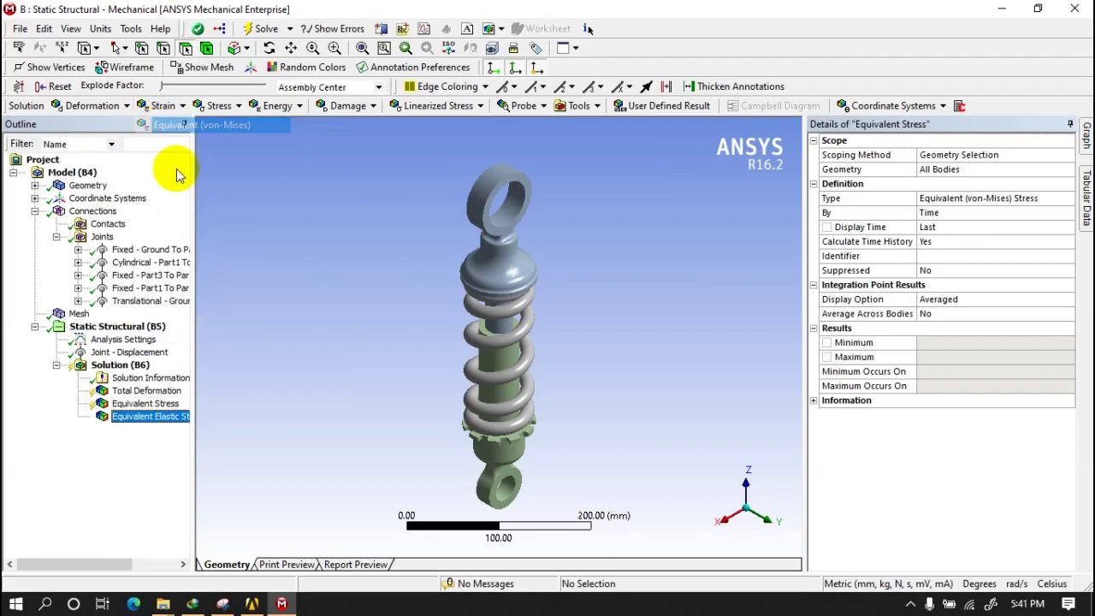
# - Evaluate all results of the solution and display the Total Deformation plot
pyautogui.click(114, 363)
pyautogui.rightClick(115, 365)
pyautogui.click(136, 390)
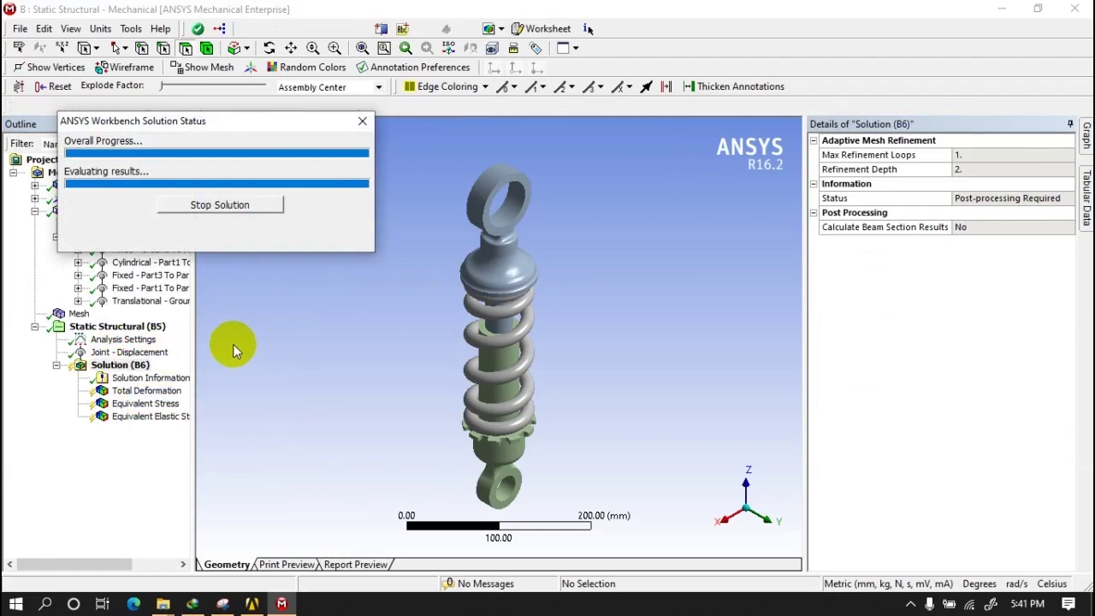
pyautogui.click(144, 390)
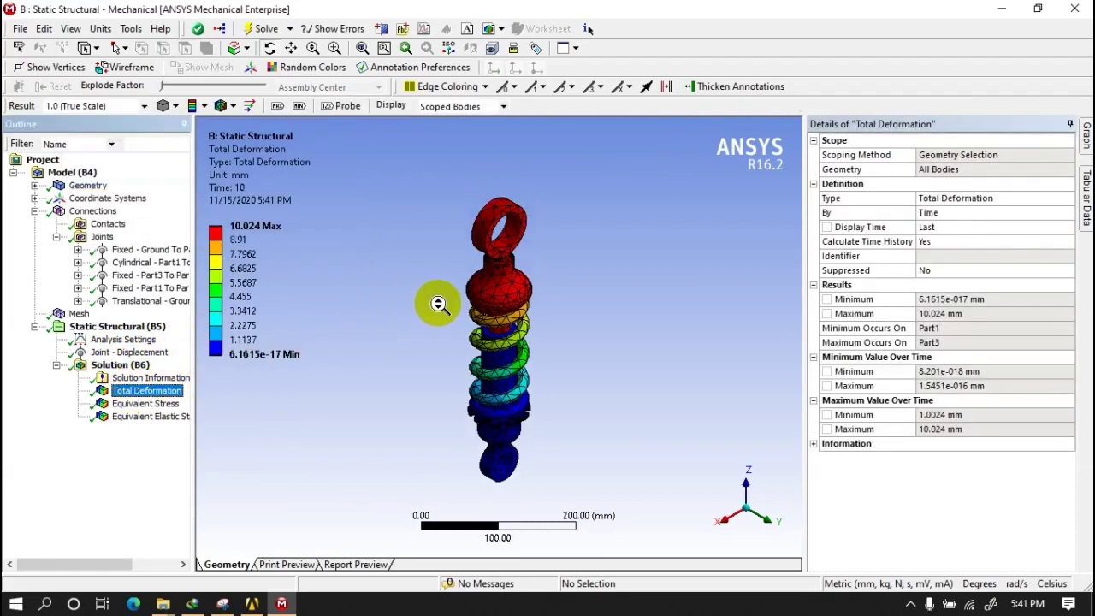
pyautogui.scroll(3, 594, 384)
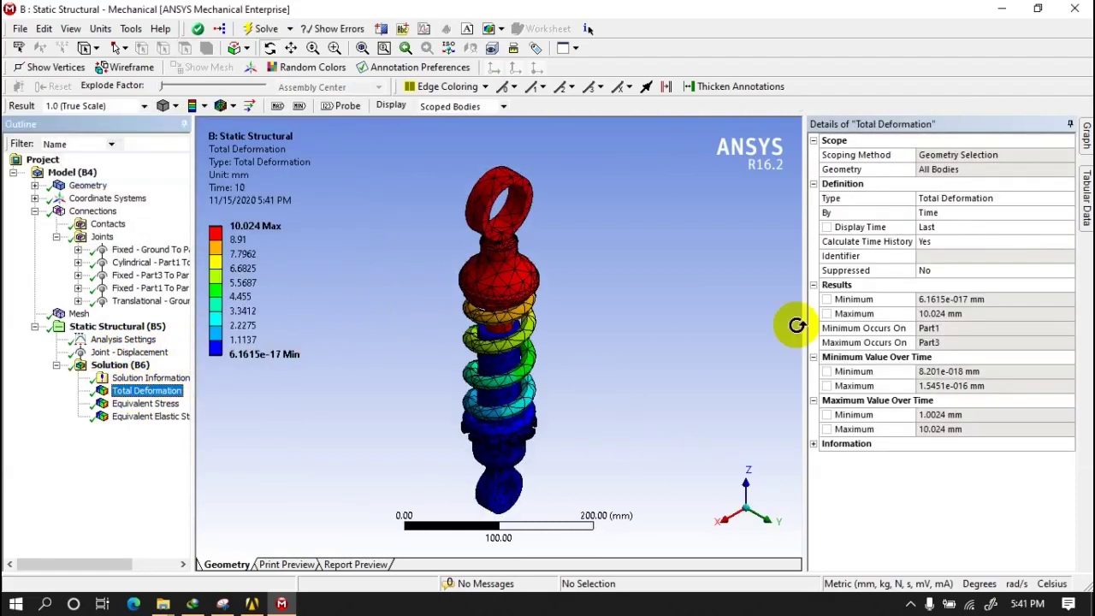
# - Animate the Total Deformation result and examine the spring coils up close
pyautogui.click(1084, 135)
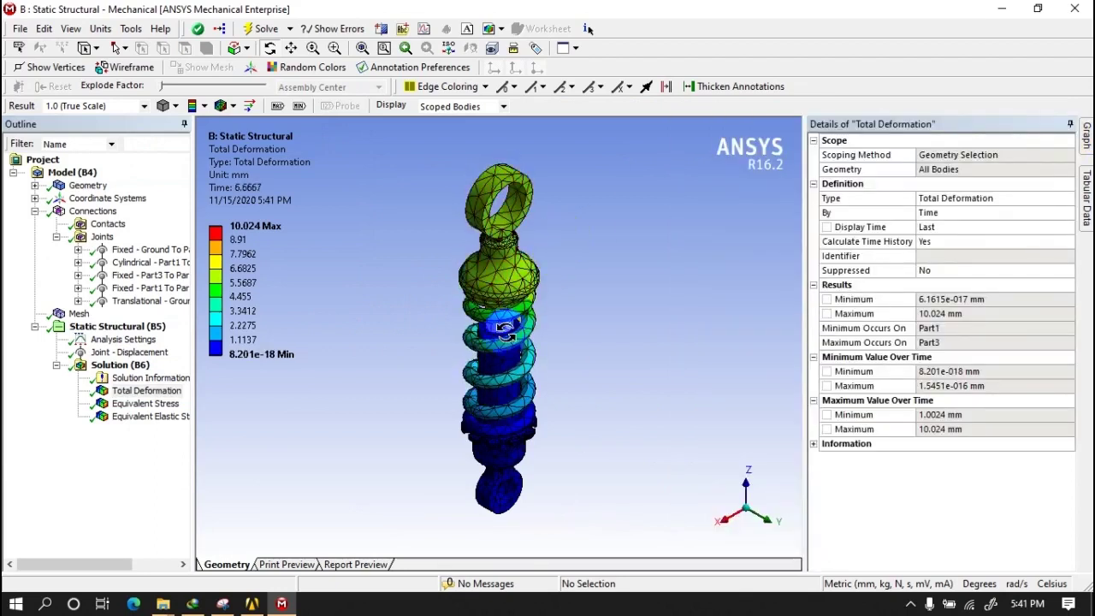
pyautogui.scroll(2, 503, 345)
pyautogui.scroll(5, 503, 344)
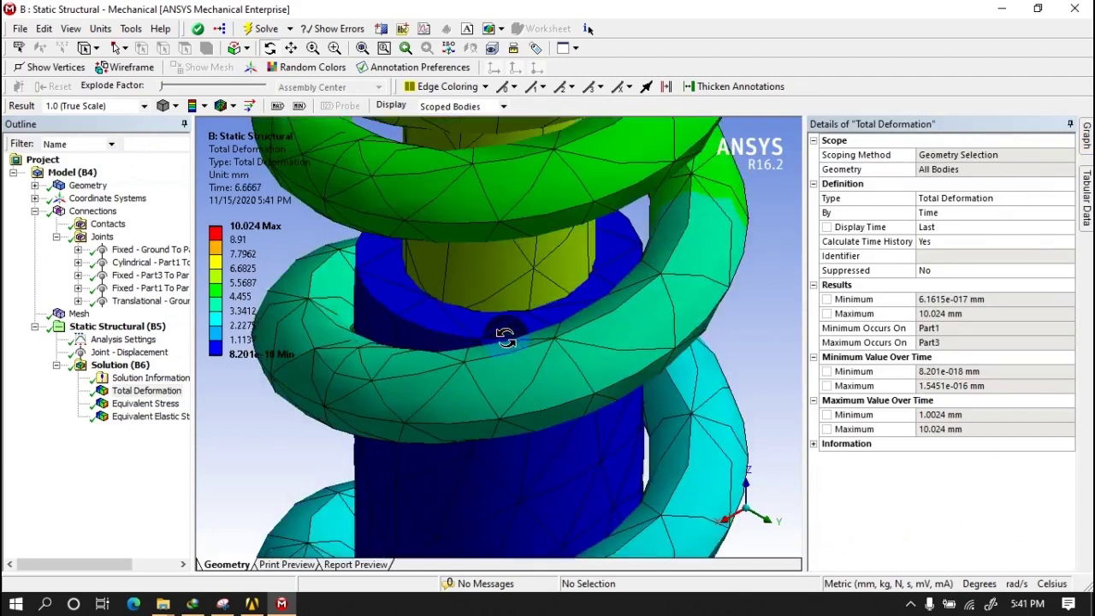
pyautogui.scroll(-10, 505, 339)
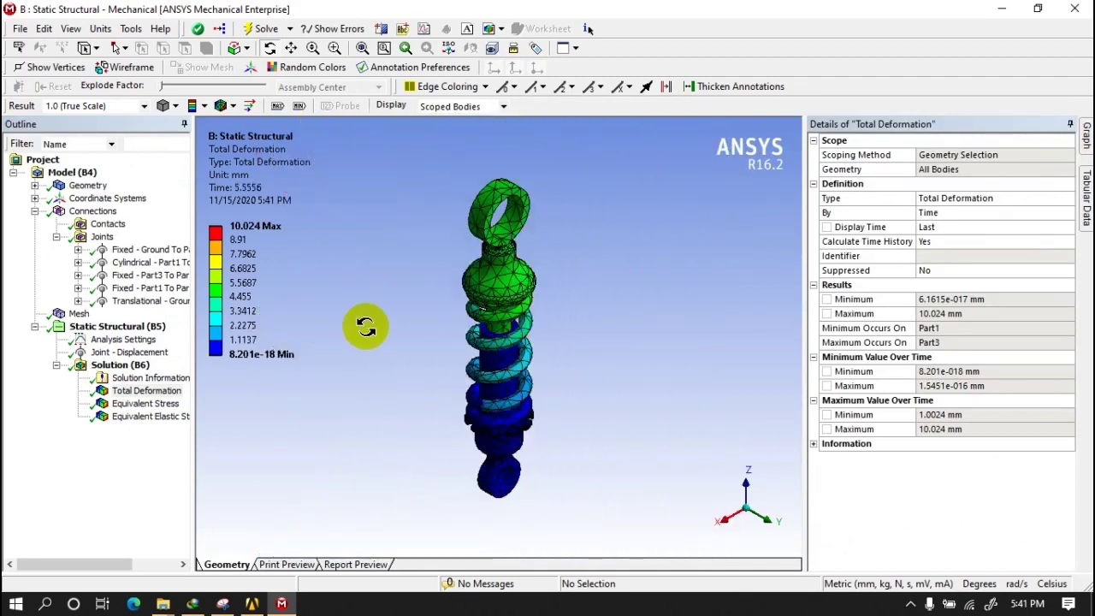
# - Display the Equivalent Stress result, animate it and examine the spring coils up close
pyautogui.click(145, 402)
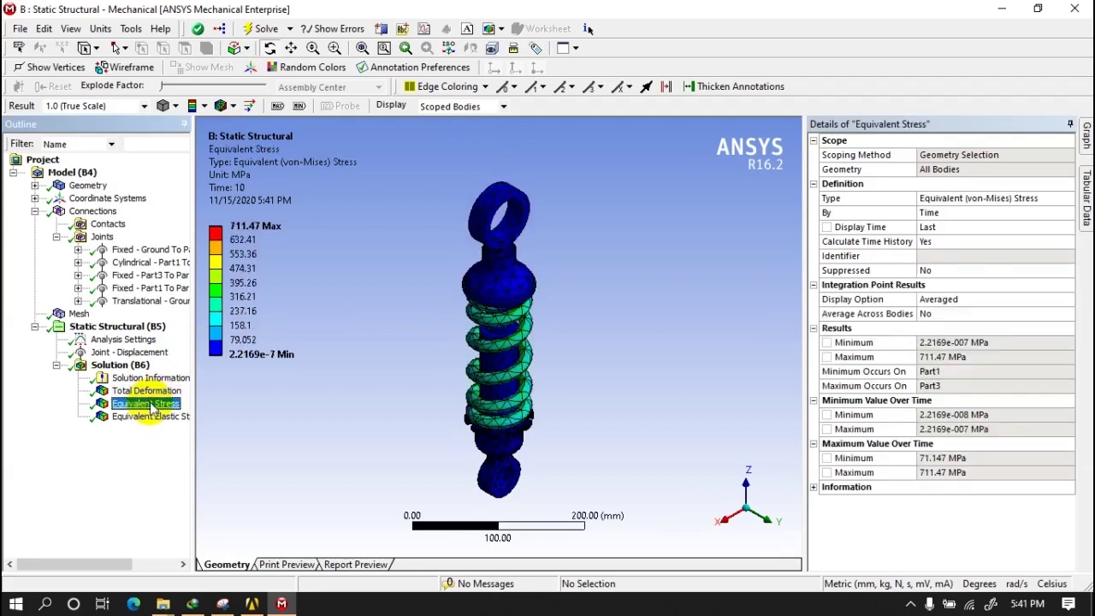
pyautogui.click(1084, 135)
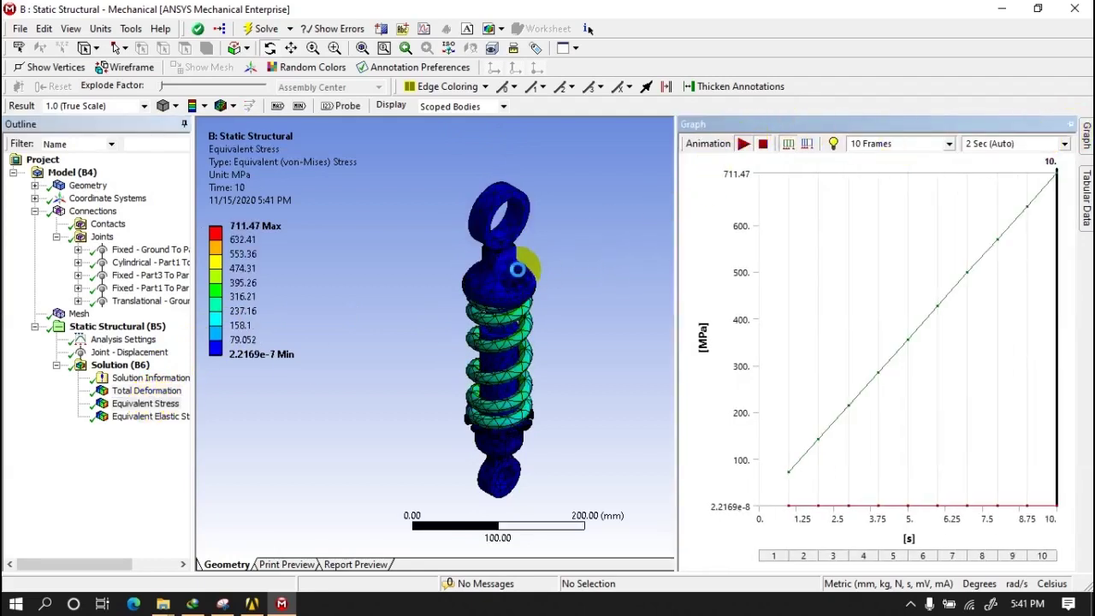
pyautogui.moveTo(518, 269); pyautogui.dragTo(517, 337)
pyautogui.scroll(5, 517, 337)
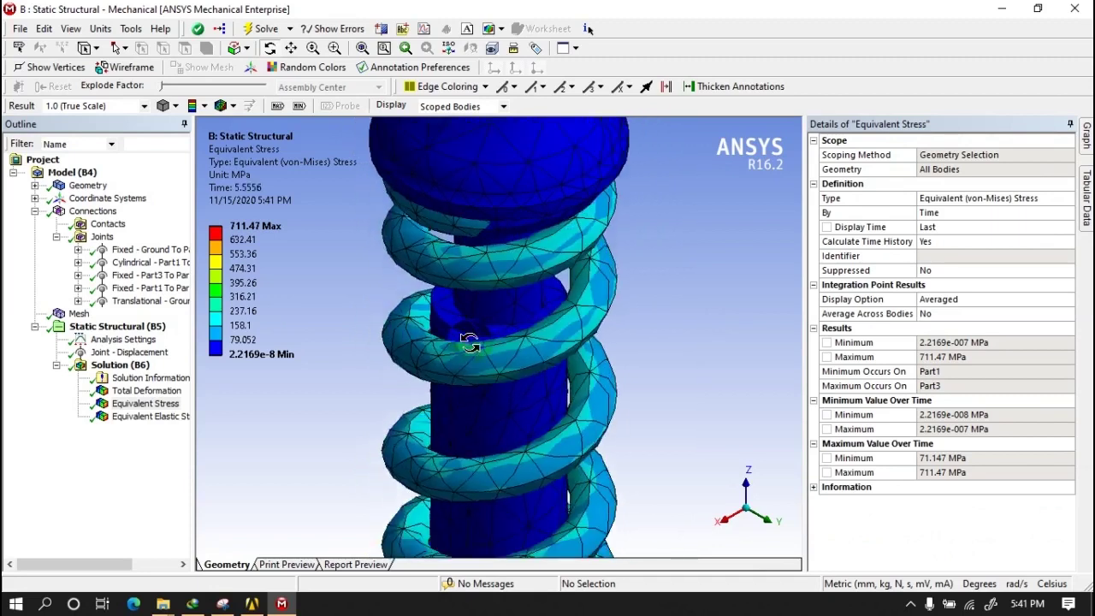
pyautogui.scroll(-5, 445, 346)
# - Show the Static Structural model in the Shaded Exterior and Edges display style
pyautogui.click(115, 327)
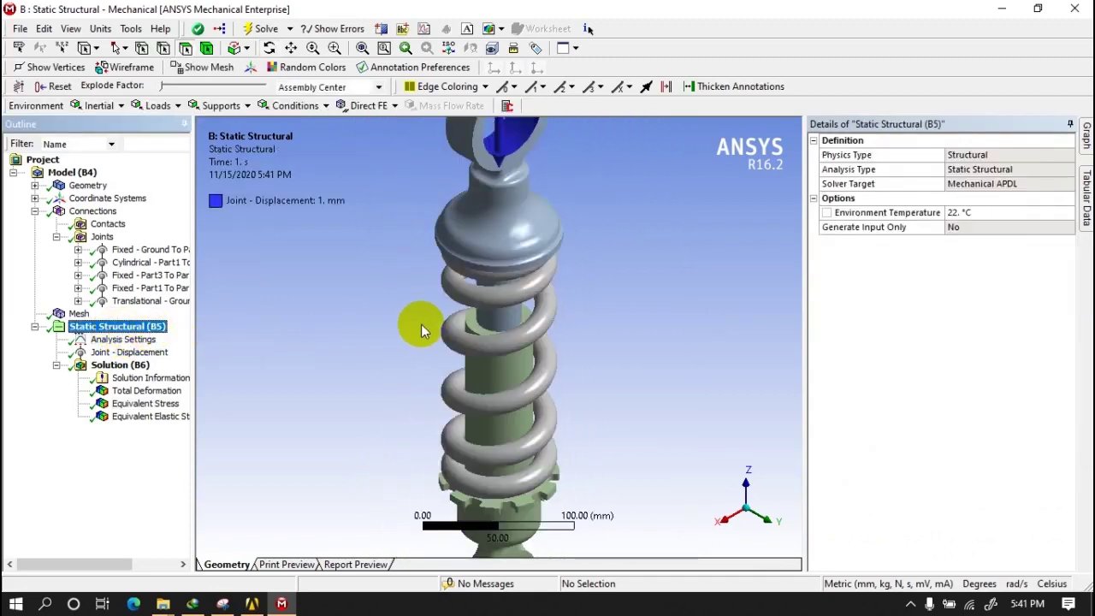
pyautogui.click(342, 297)
pyautogui.click(72, 28)
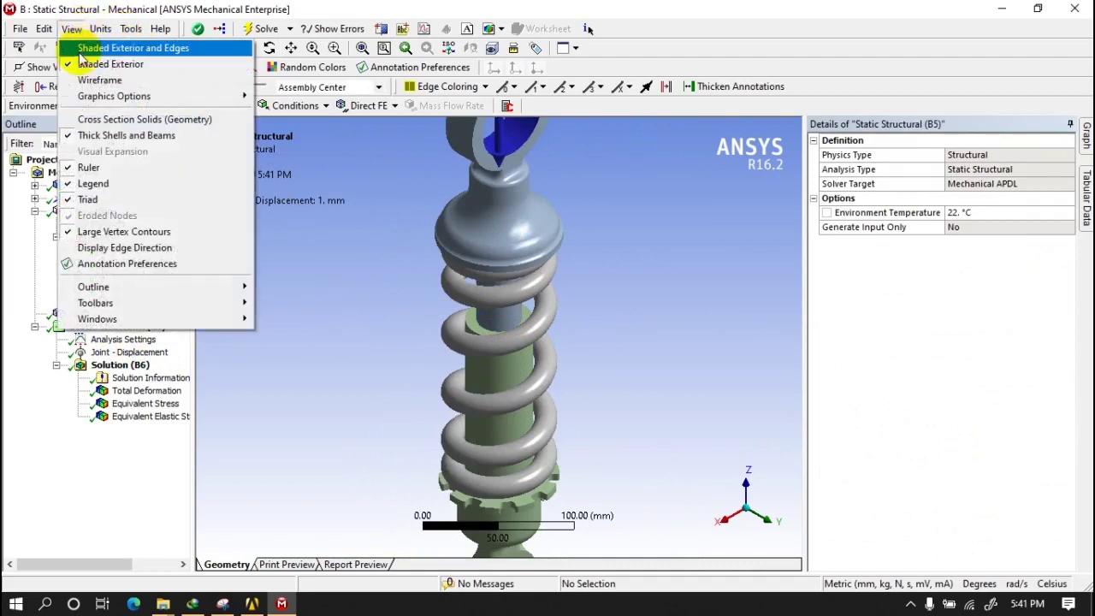
pyautogui.click(128, 47)
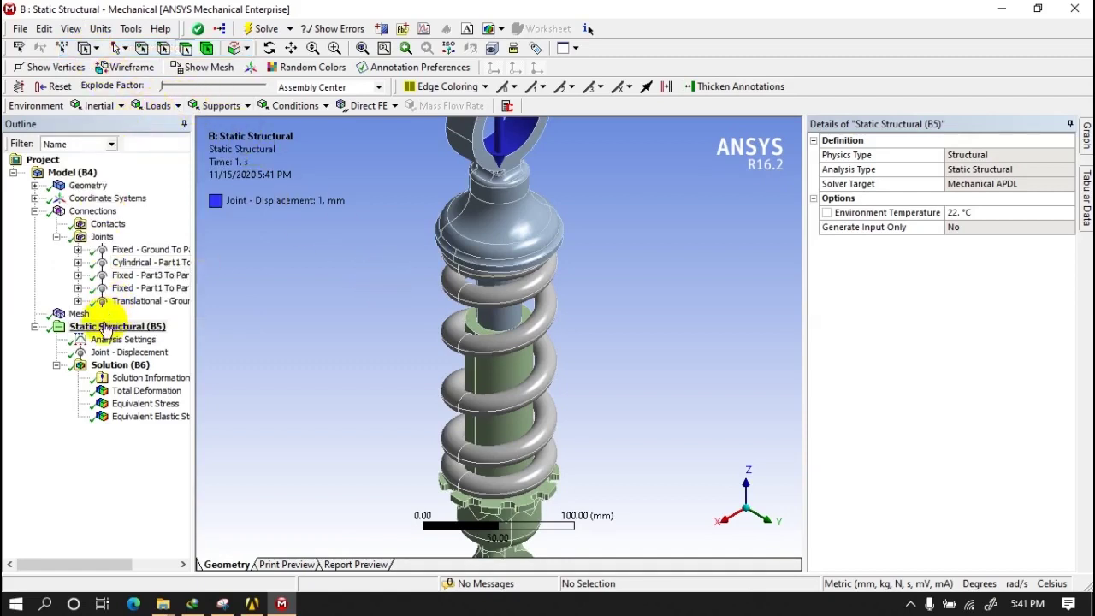
# - Add a second Equivalent (von-Mises) Stress result to the solution
pyautogui.click(120, 364)
pyautogui.rightClick(118, 366)
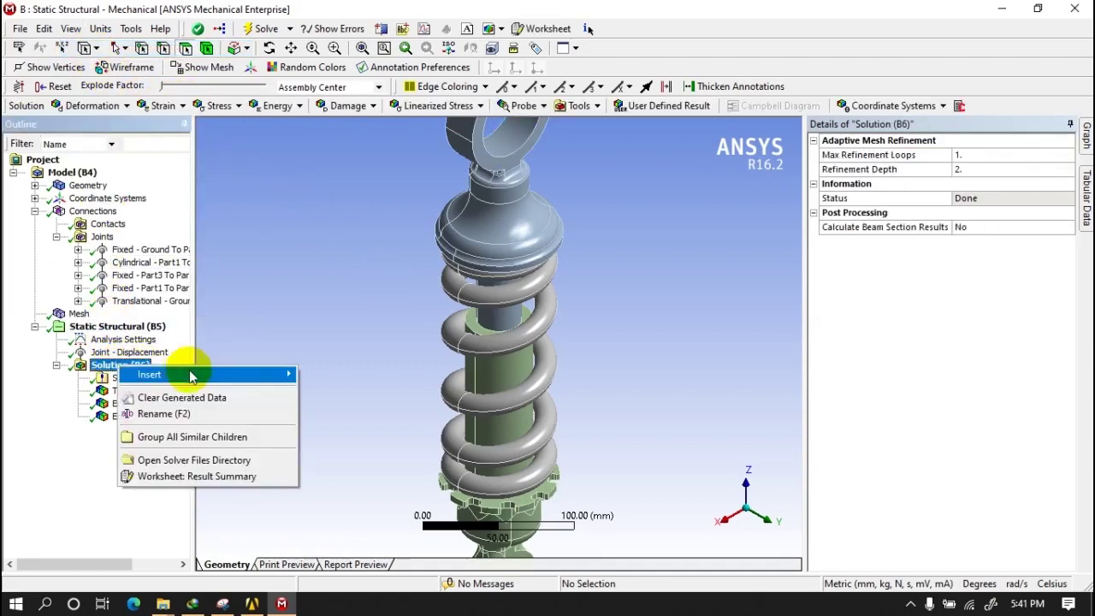
pyautogui.moveTo(214, 374)
pyautogui.moveTo(329, 178)
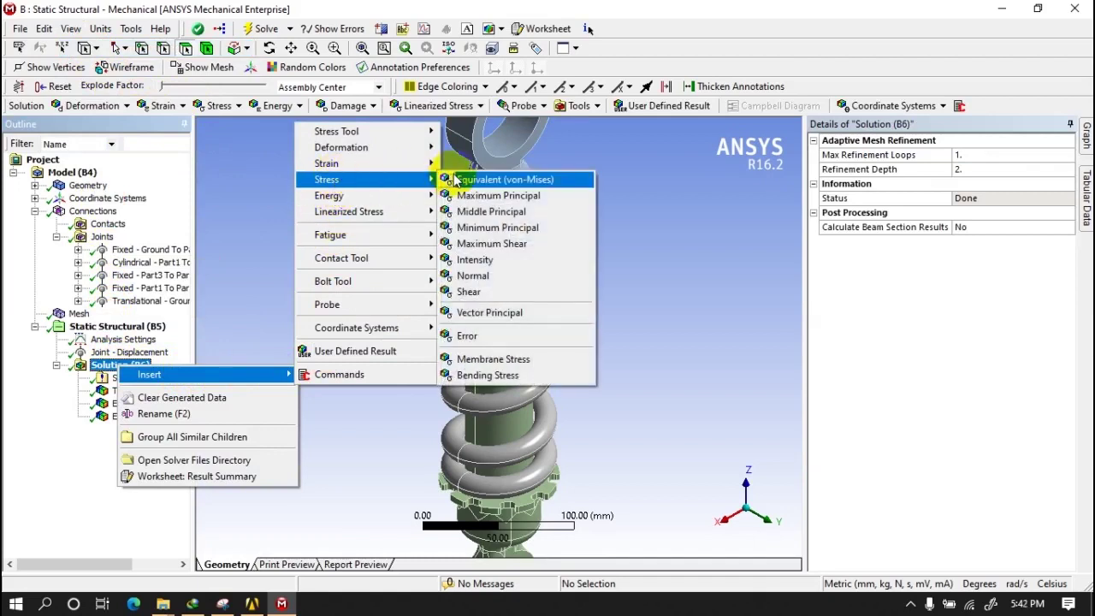
pyautogui.click(466, 179)
# - Activate edge selection and hide all bodies other than the spring
pyautogui.click(162, 49)
pyautogui.scroll(2, 577, 266)
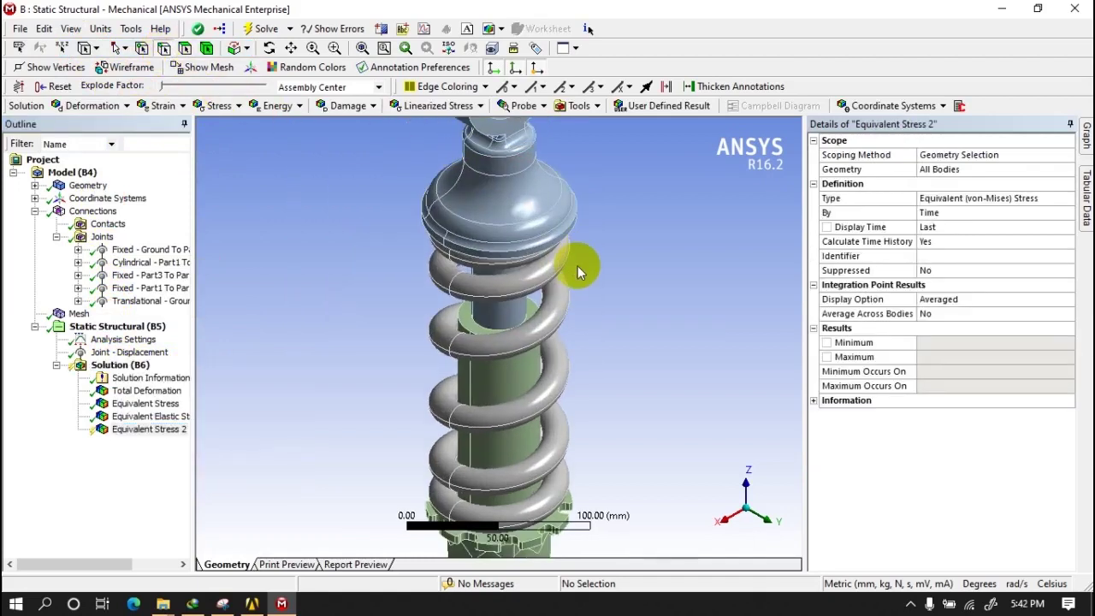
pyautogui.scroll(-2, 482, 287)
pyautogui.rightClick(484, 310)
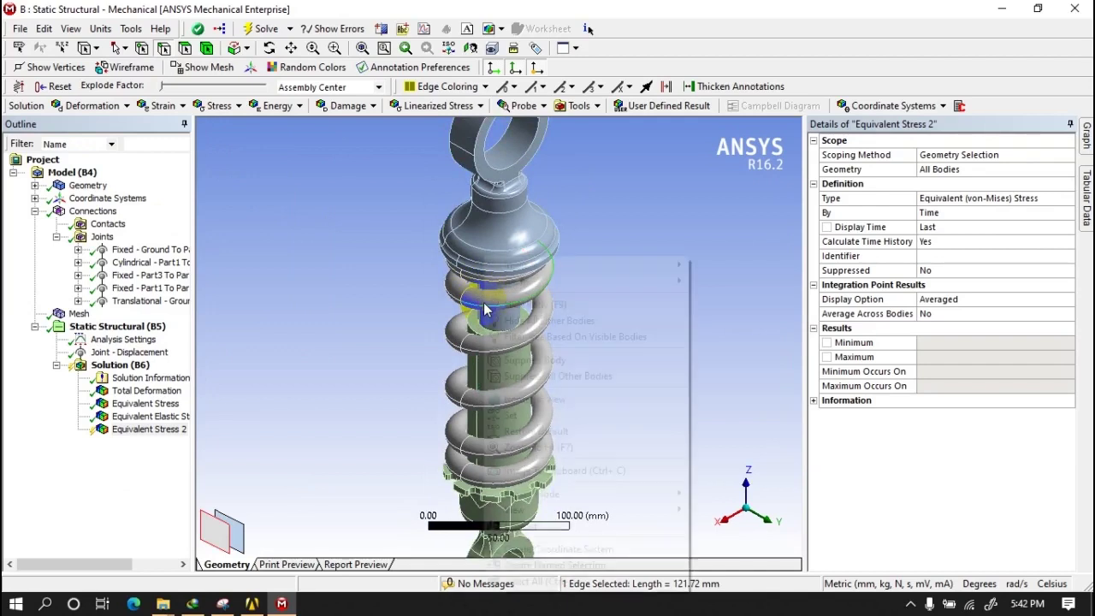
pyautogui.click(520, 325)
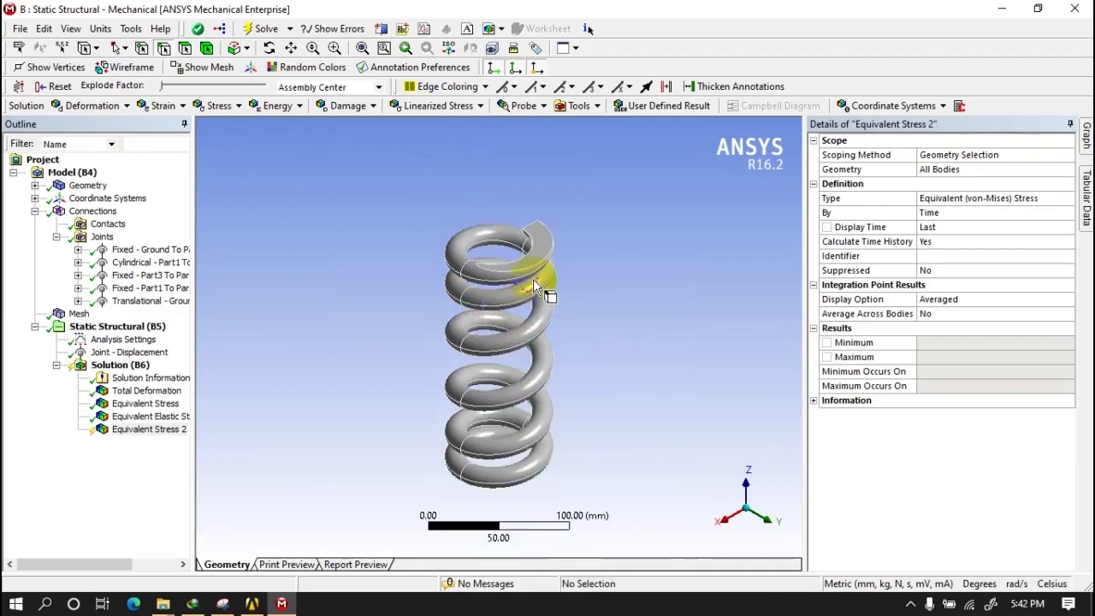
# - Scope the second Equivalent Stress result to the 12 edges running along the outside of the spring coils
pyautogui.scroll(1, 482, 284)
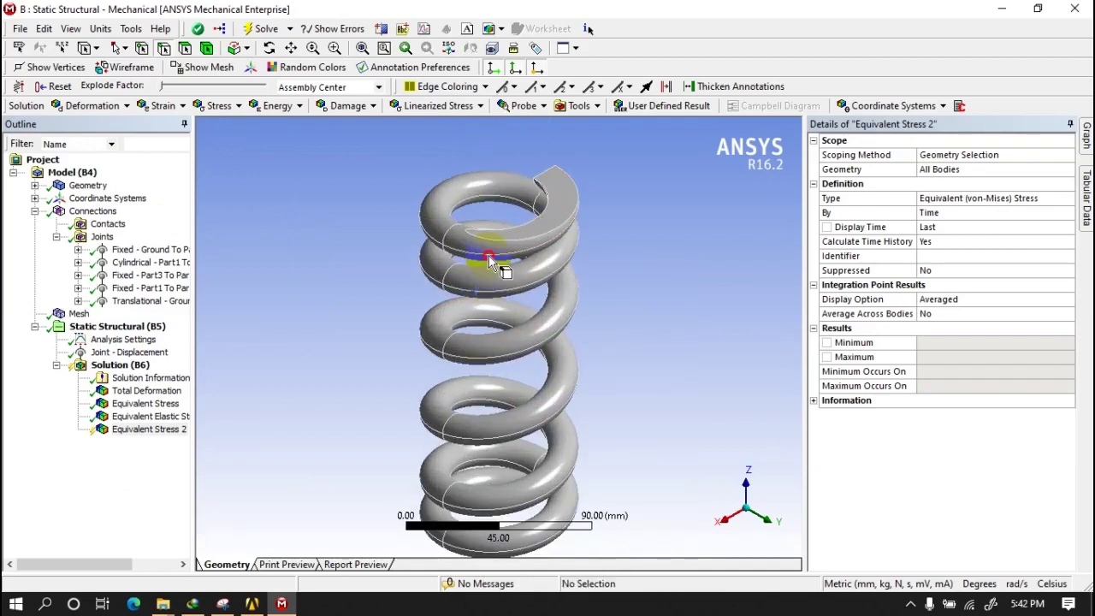
pyautogui.click(488, 254)
pyautogui.keyDown('ctrl'); pyautogui.click(434, 245); pyautogui.keyUp('ctrl')
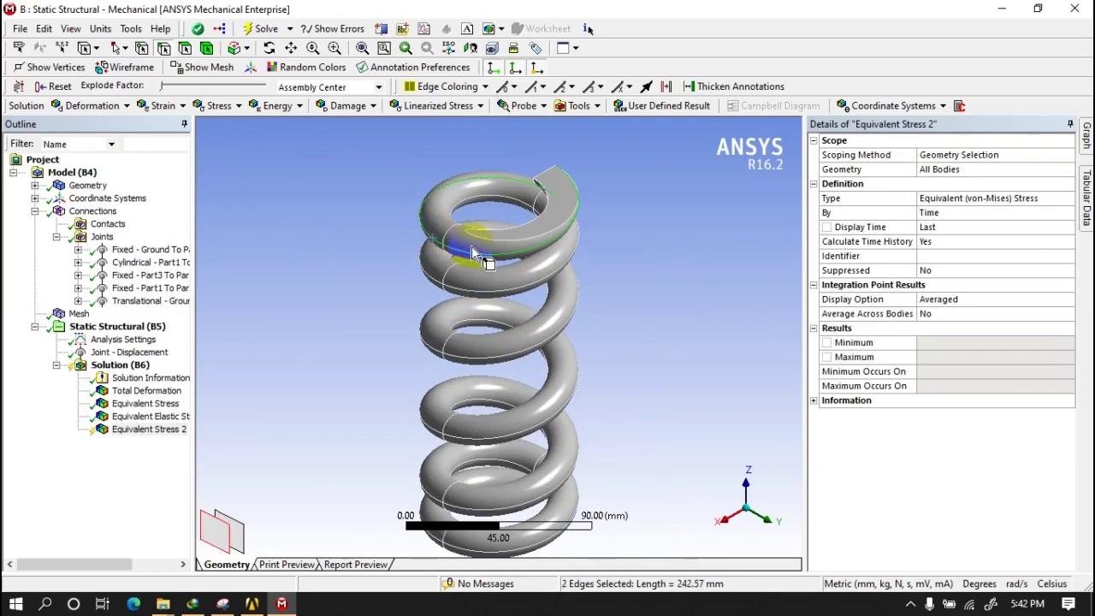
pyautogui.keyDown('ctrl'); pyautogui.click(533, 282); pyautogui.keyUp('ctrl')
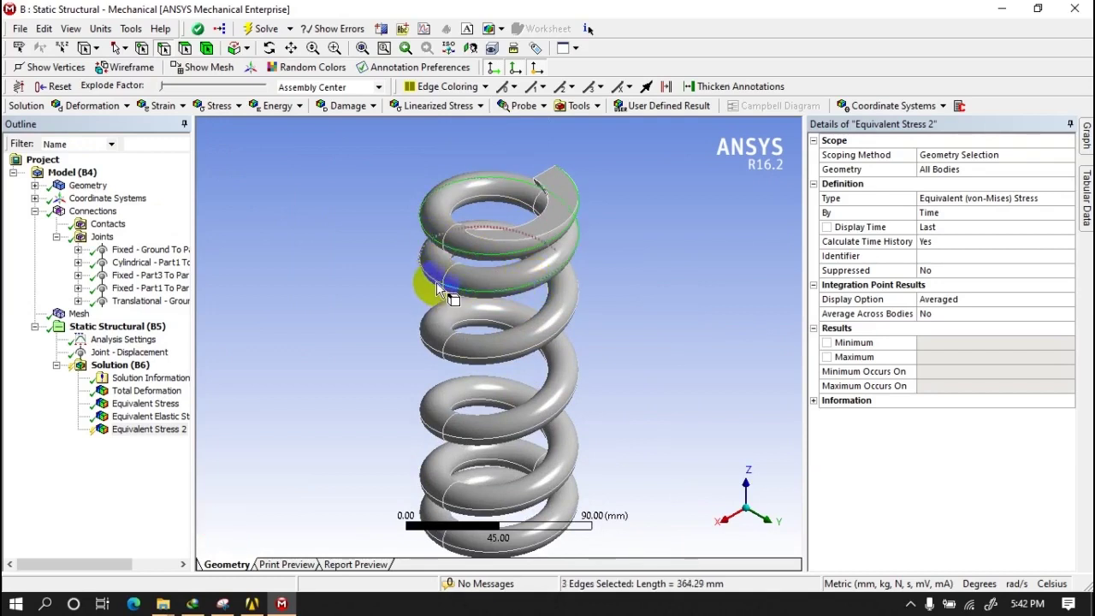
pyautogui.keyDown('ctrl'); pyautogui.click(446, 366); pyautogui.keyUp('ctrl')
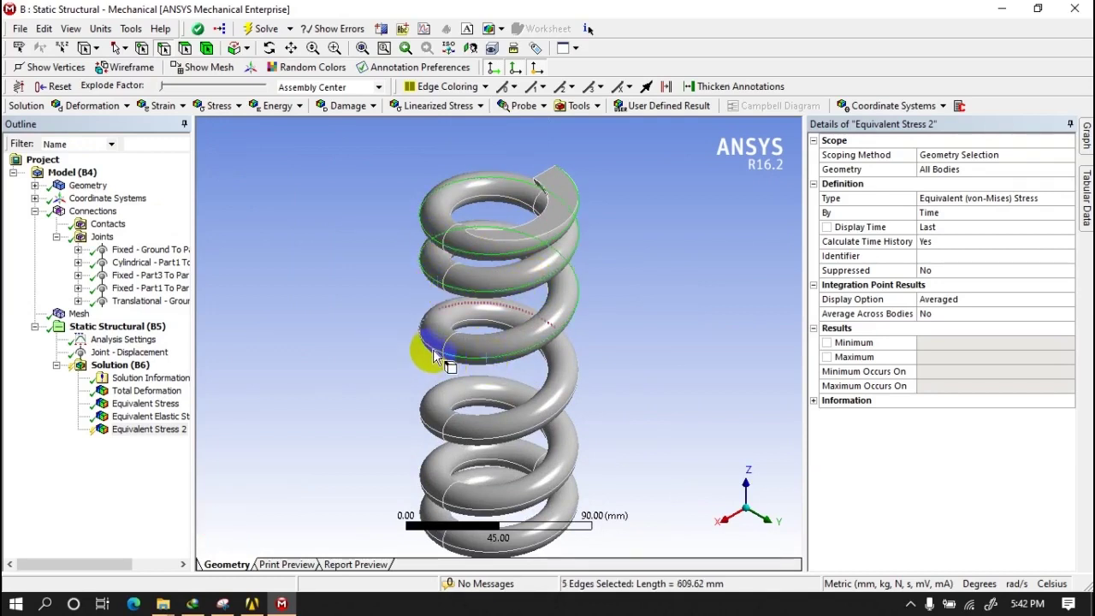
pyautogui.keyDown('ctrl'); pyautogui.moveTo(495, 417); pyautogui.dragTo(462, 330, button='middle'); pyautogui.keyUp('ctrl')
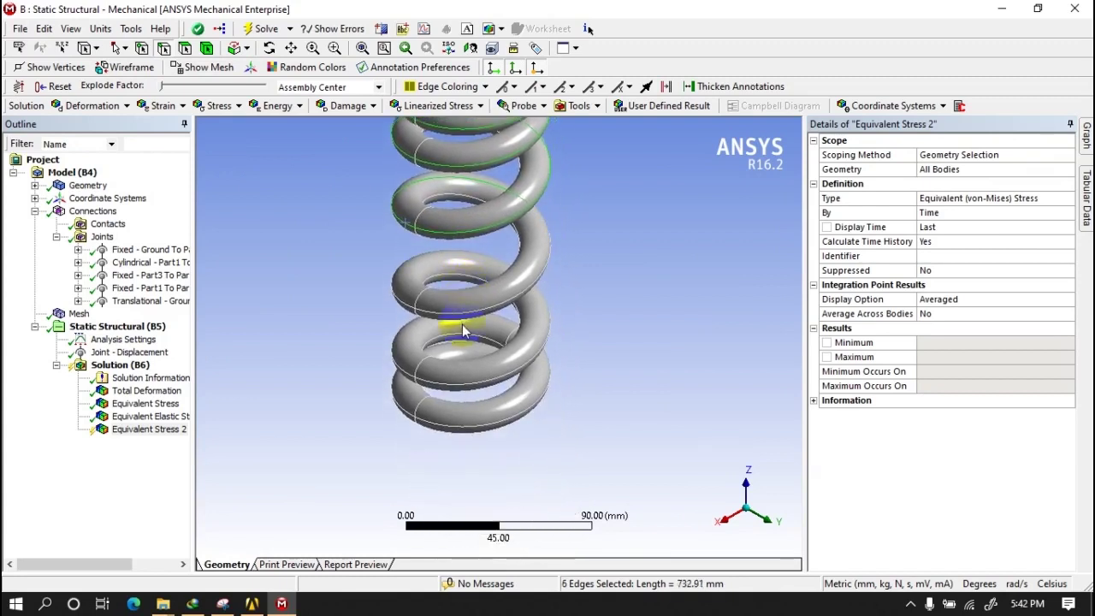
pyautogui.keyDown('ctrl'); pyautogui.click(469, 313); pyautogui.keyUp('ctrl')
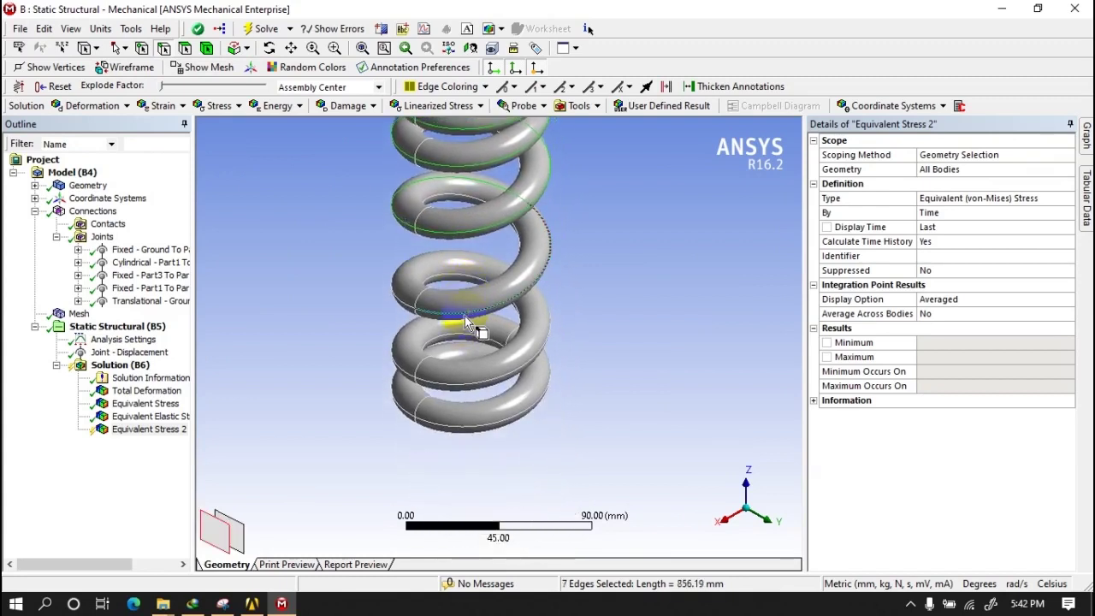
pyautogui.keyDown('ctrl'); pyautogui.click(405, 310); pyautogui.keyUp('ctrl')
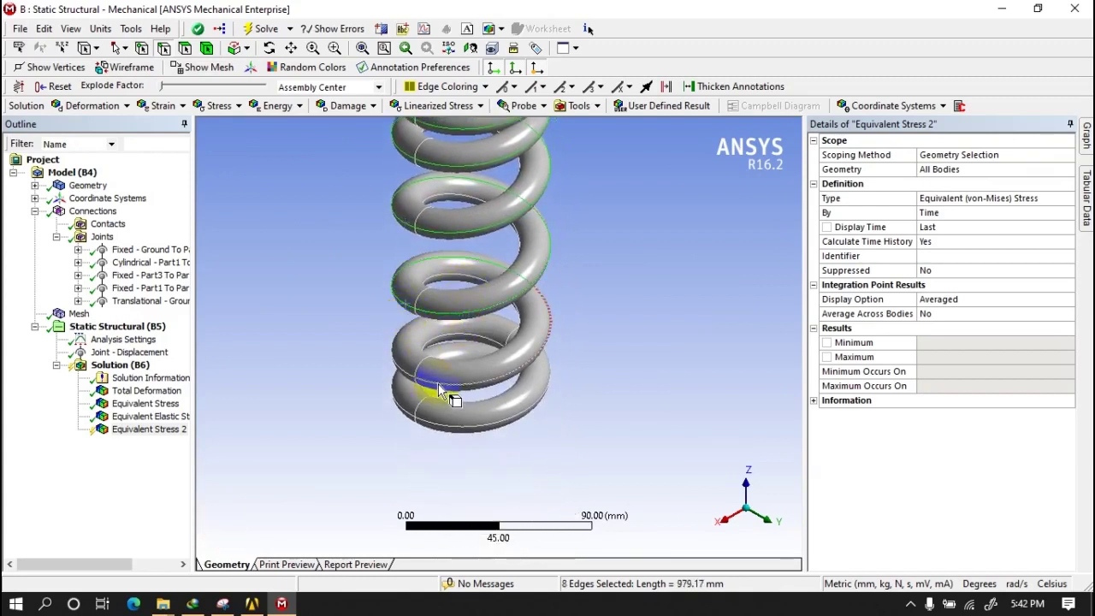
pyautogui.keyDown('ctrl'); pyautogui.click(389, 369); pyautogui.keyUp('ctrl')
pyautogui.keyDown('ctrl'); pyautogui.click(470, 428); pyautogui.keyUp('ctrl')
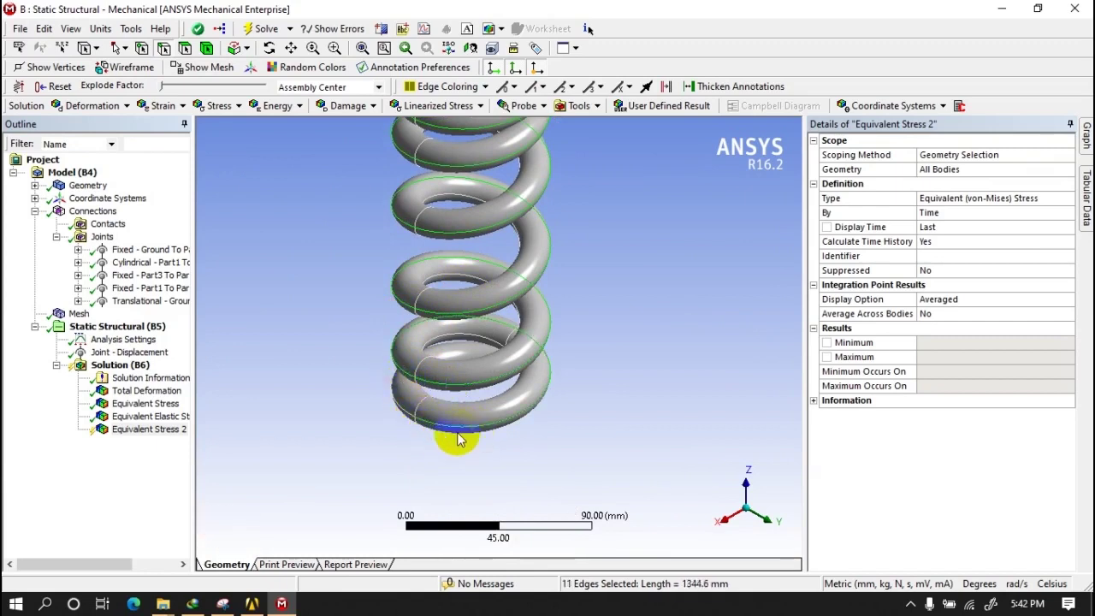
pyautogui.keyDown('ctrl'); pyautogui.click(394, 421); pyautogui.keyUp('ctrl')
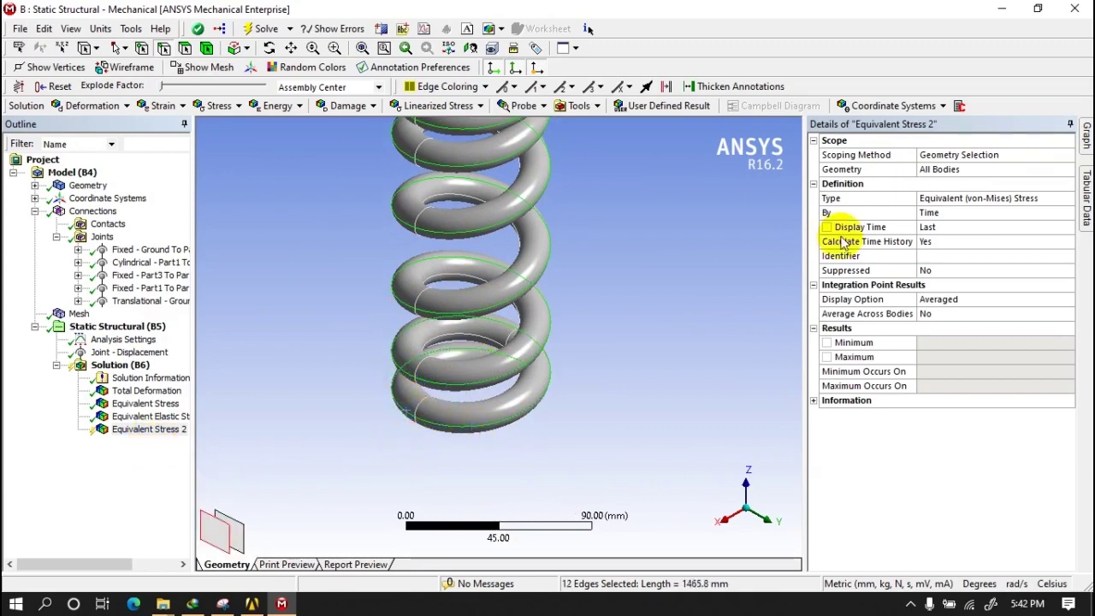
pyautogui.click(936, 169)
pyautogui.click(941, 171)
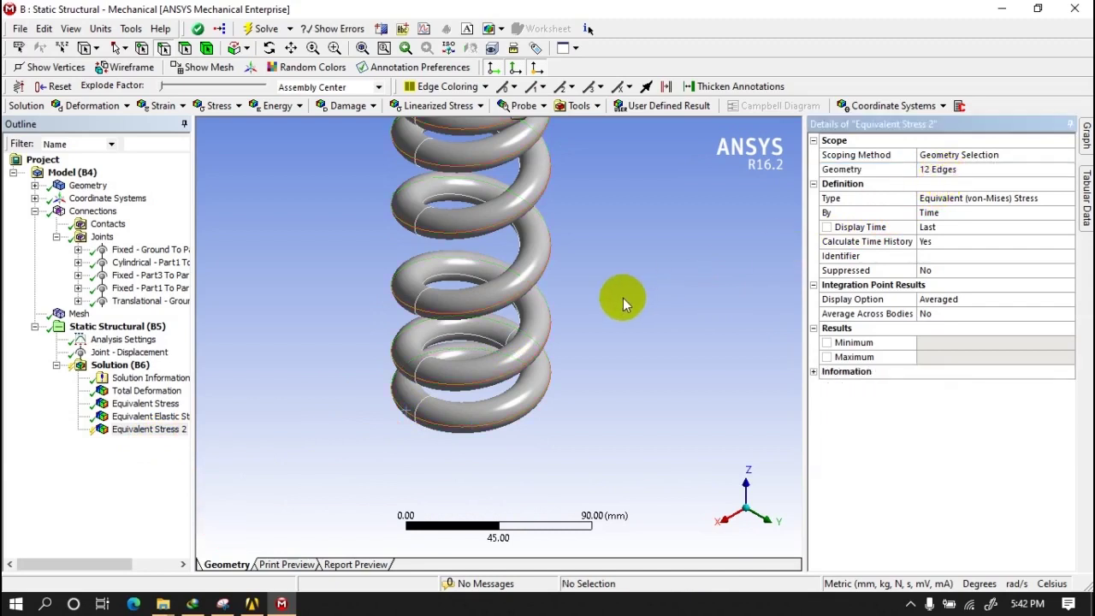
# - Evaluate the stress result scoped to the spring edges and show its graph over time
pyautogui.scroll(-3, 623, 298)
pyautogui.moveTo(622, 294); pyautogui.dragTo(466, 308, button='middle')
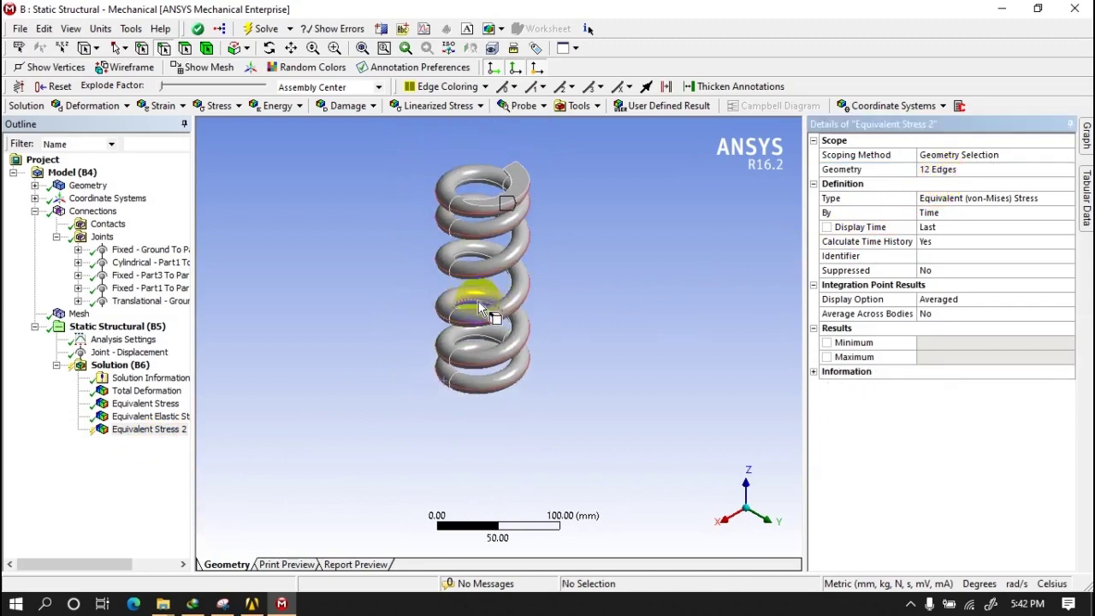
pyautogui.rightClick(151, 432)
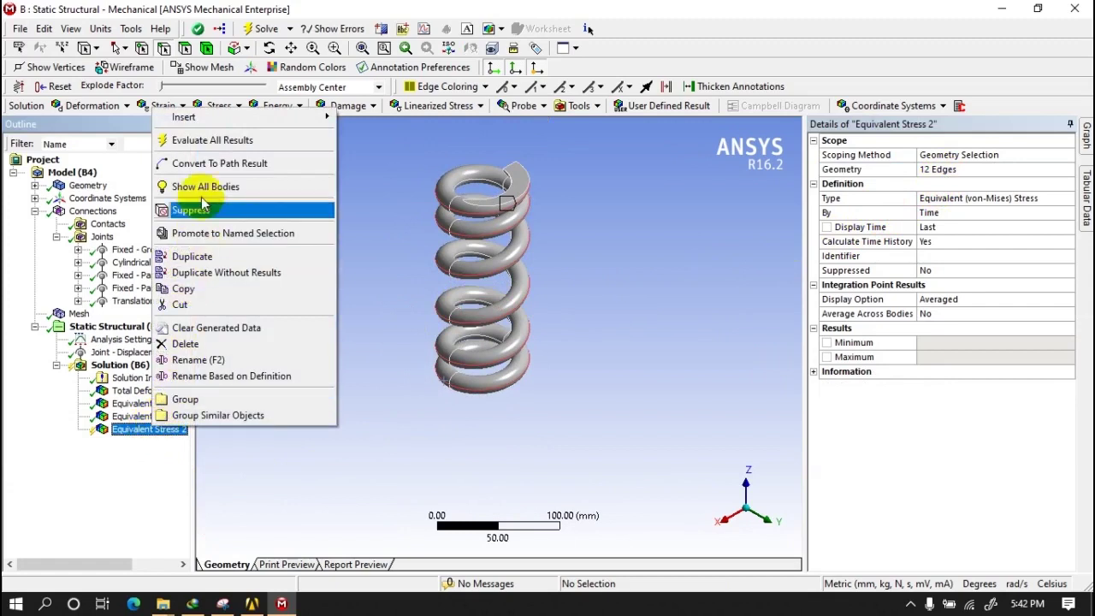
pyautogui.click(205, 140)
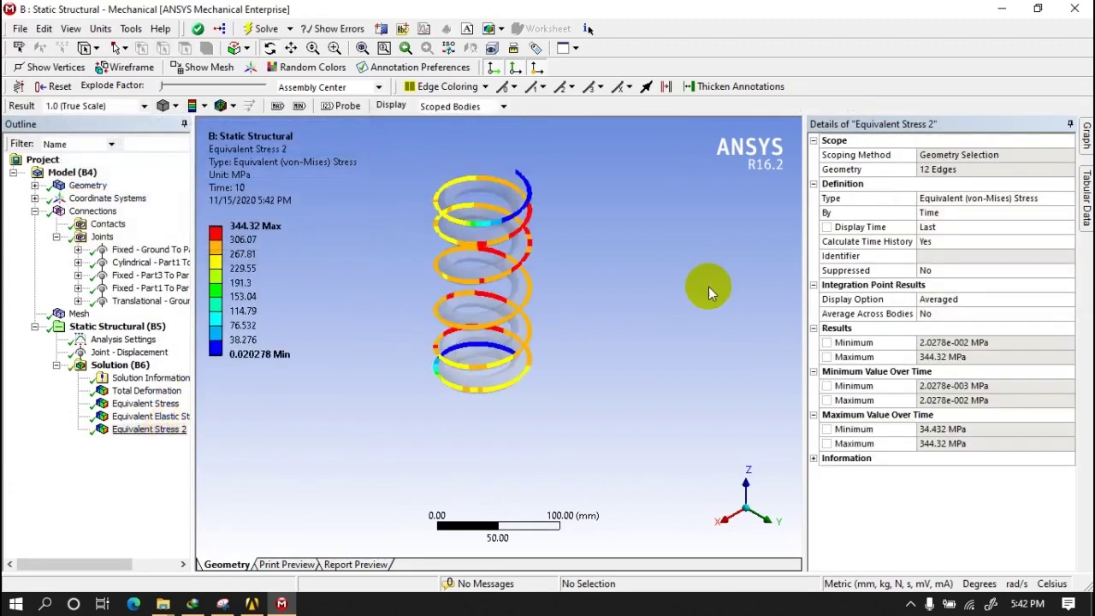
pyautogui.click(1087, 142)
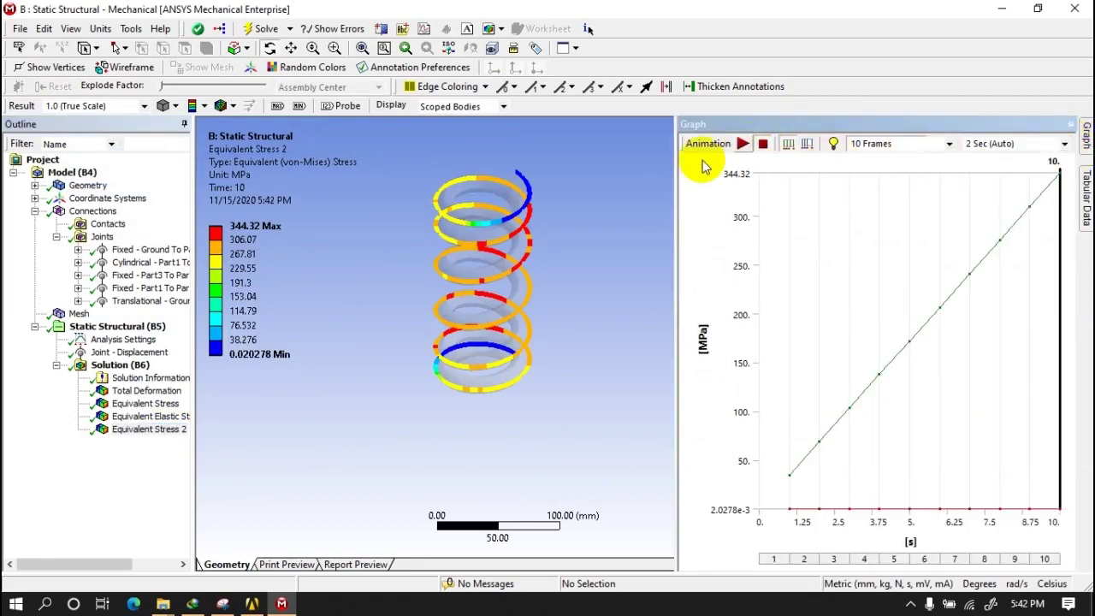
# - Convert the spring-edge stress result to a path result and evaluate it
pyautogui.rightClick(150, 430)
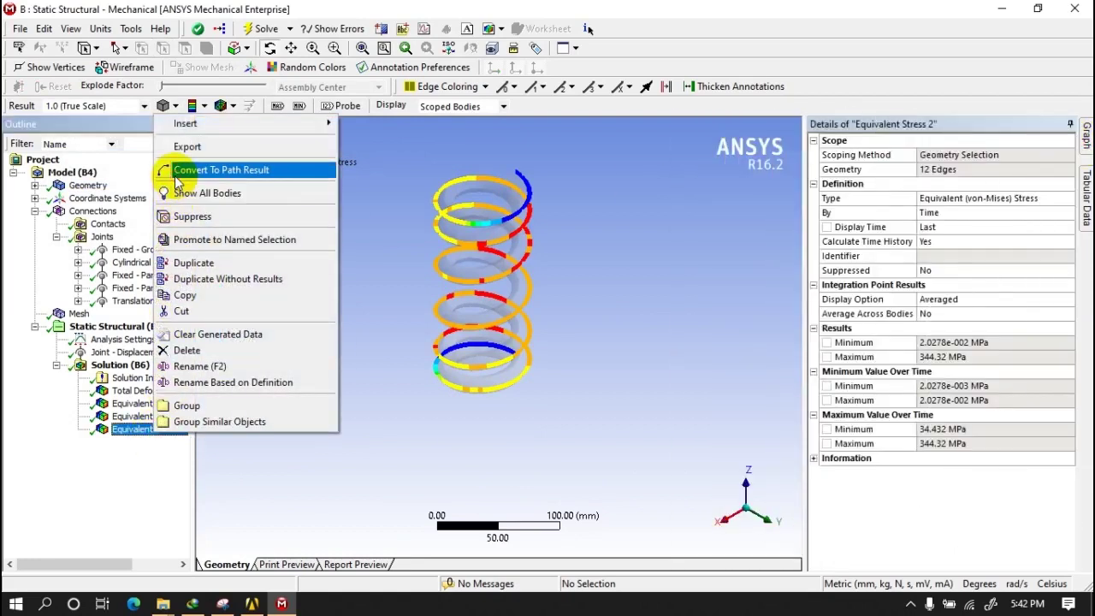
pyautogui.click(176, 169)
pyautogui.rightClick(157, 446)
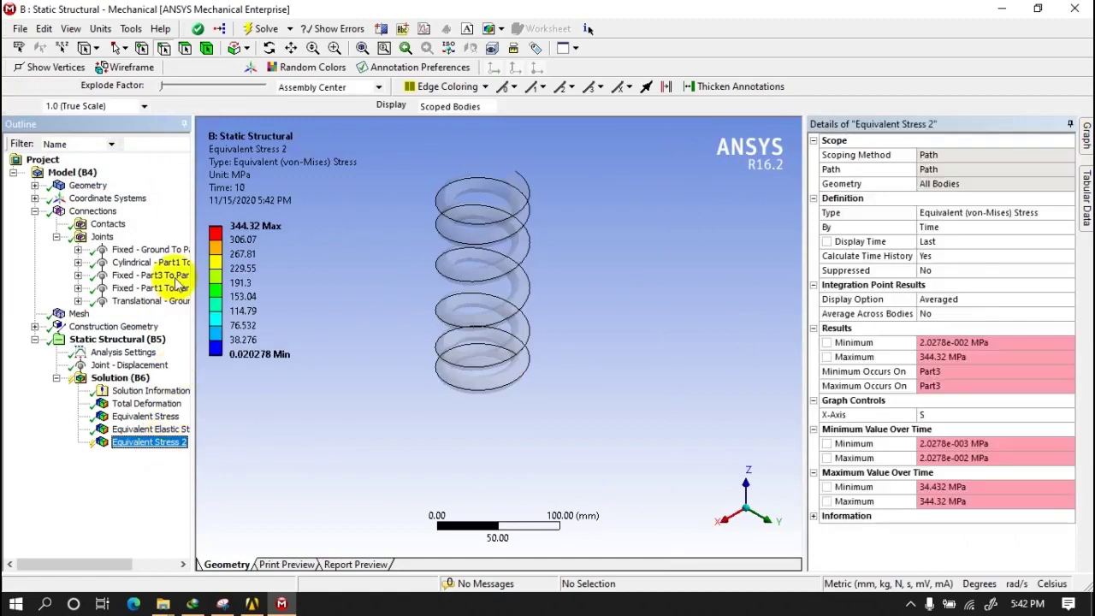
pyautogui.click(178, 189)
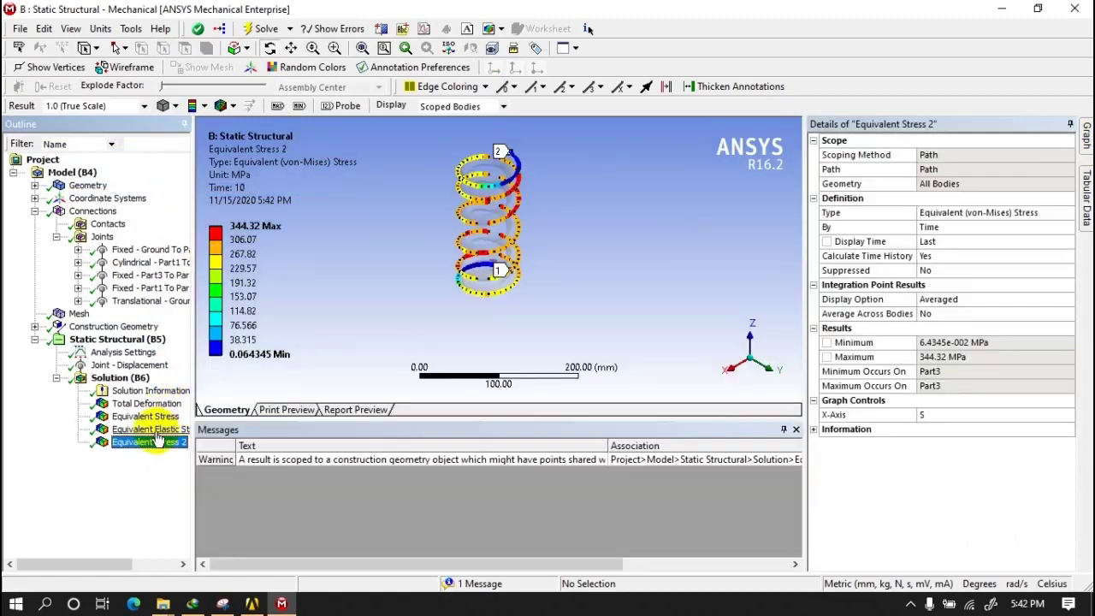
# - Examine the stress plot along the spring path, close the messages and show the graph of stress versus path length
pyautogui.scroll(5, 479, 295)
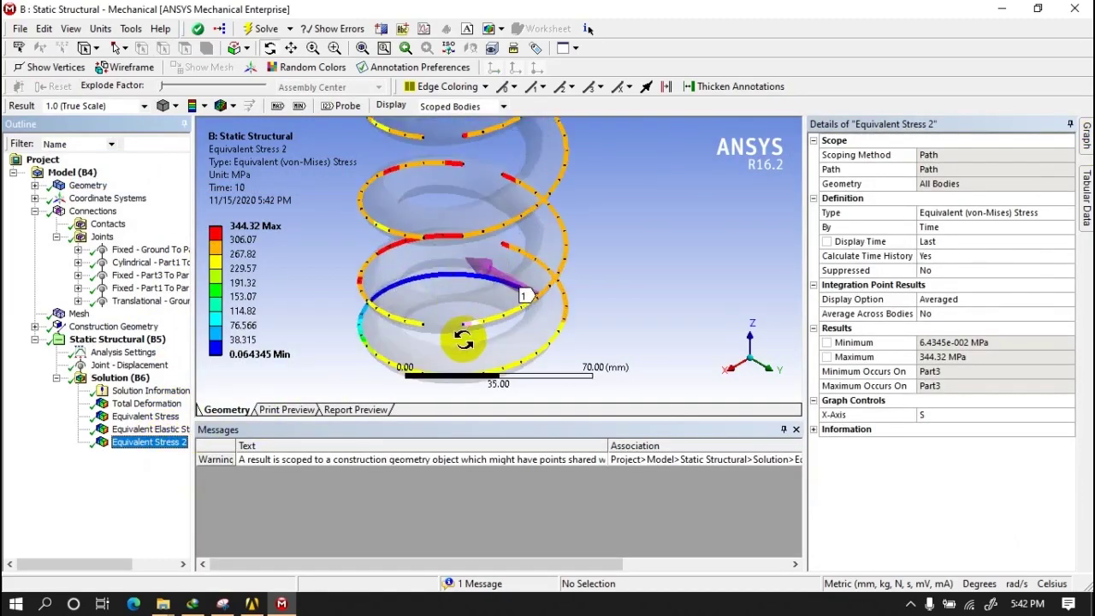
pyautogui.click(795, 429)
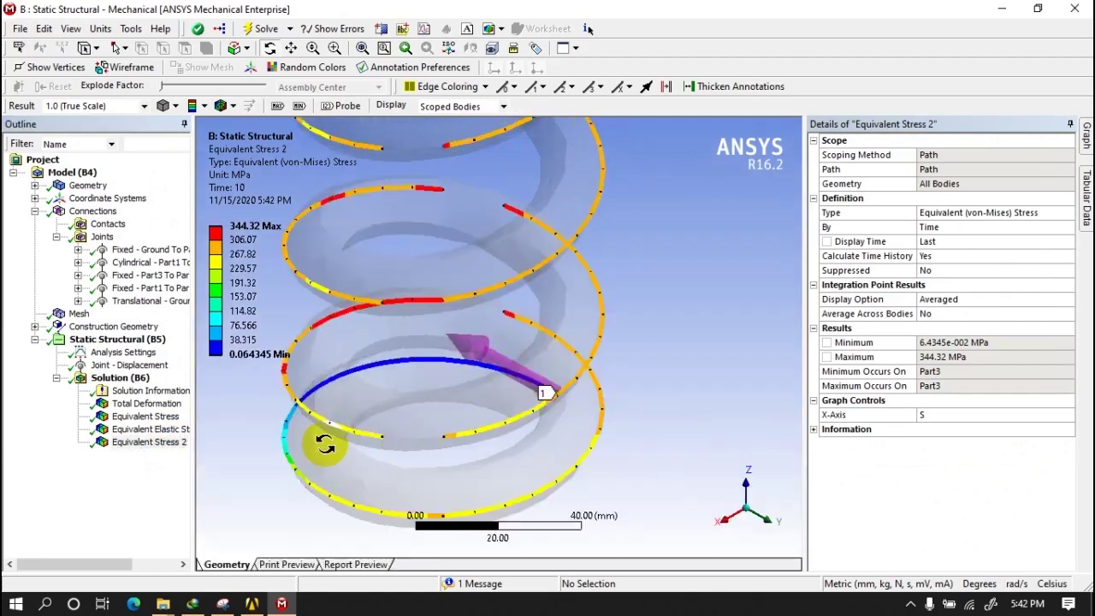
pyautogui.click(149, 442)
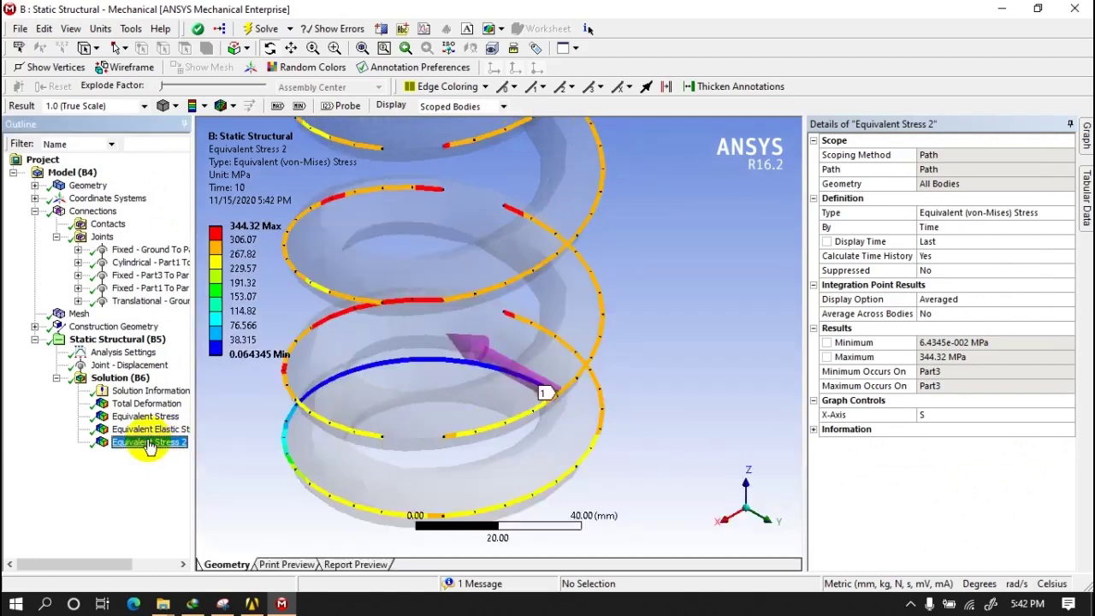
pyautogui.click(1085, 135)
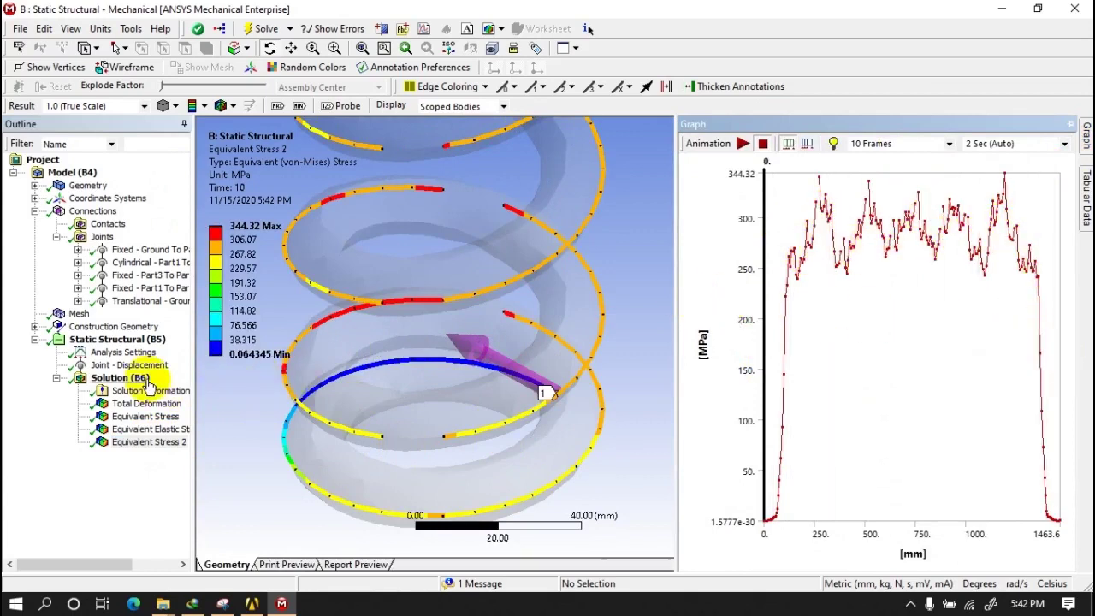
# - Display the Total Deformation result and show all the hidden bodies of the suspension assembly
pyautogui.click(113, 377)
pyautogui.click(147, 403)
pyautogui.scroll(-8, 557, 383)
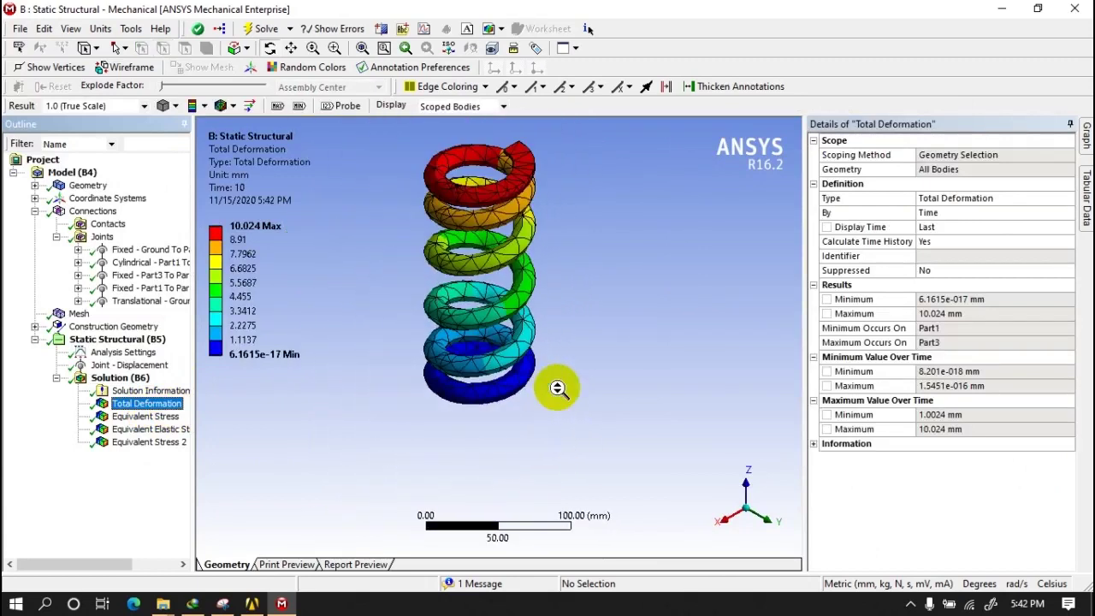
pyautogui.rightClick(574, 276)
pyautogui.click(606, 325)
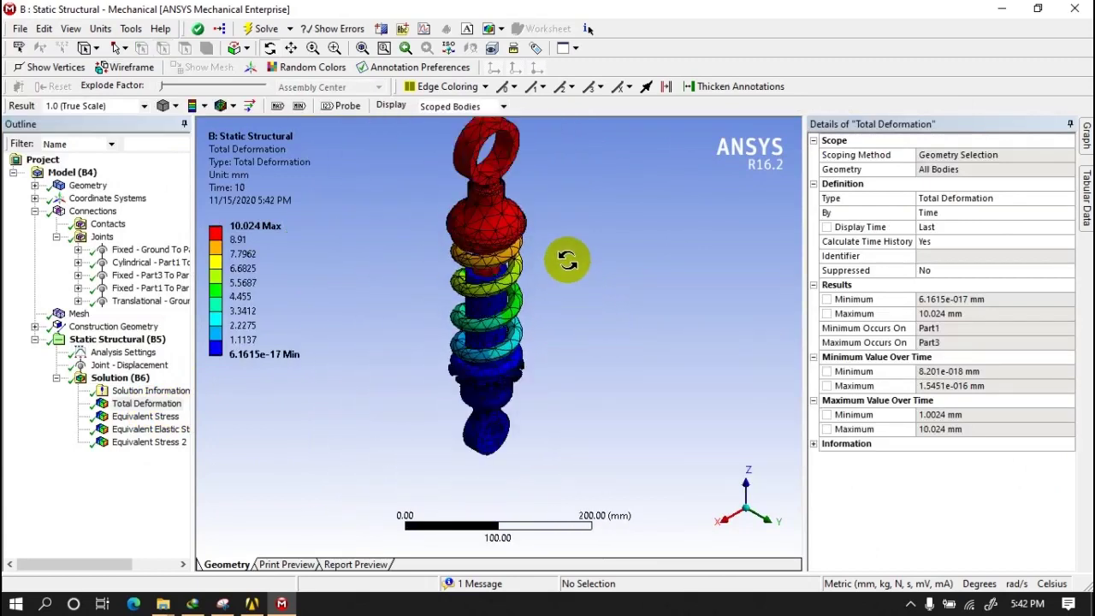
pyautogui.scroll(4, 522, 199)
# - Review the Equivalent Stress result for the whole assembly, showing its graph over time and playing the animation
pyautogui.click(168, 418)
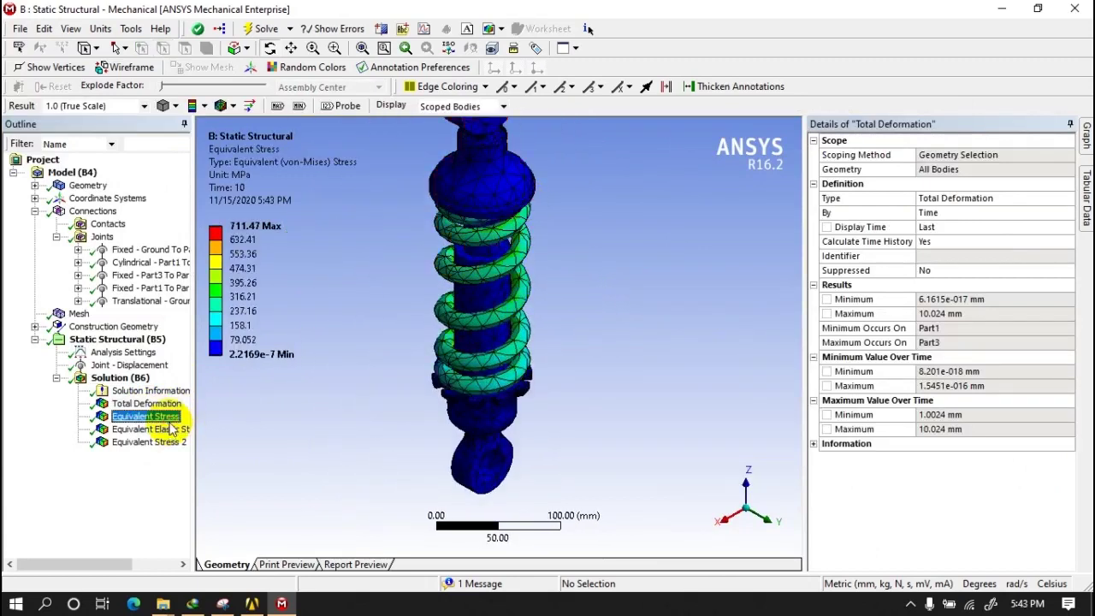
pyautogui.moveTo(580, 476); pyautogui.dragTo(414, 135, button='middle')
pyautogui.click(364, 49)
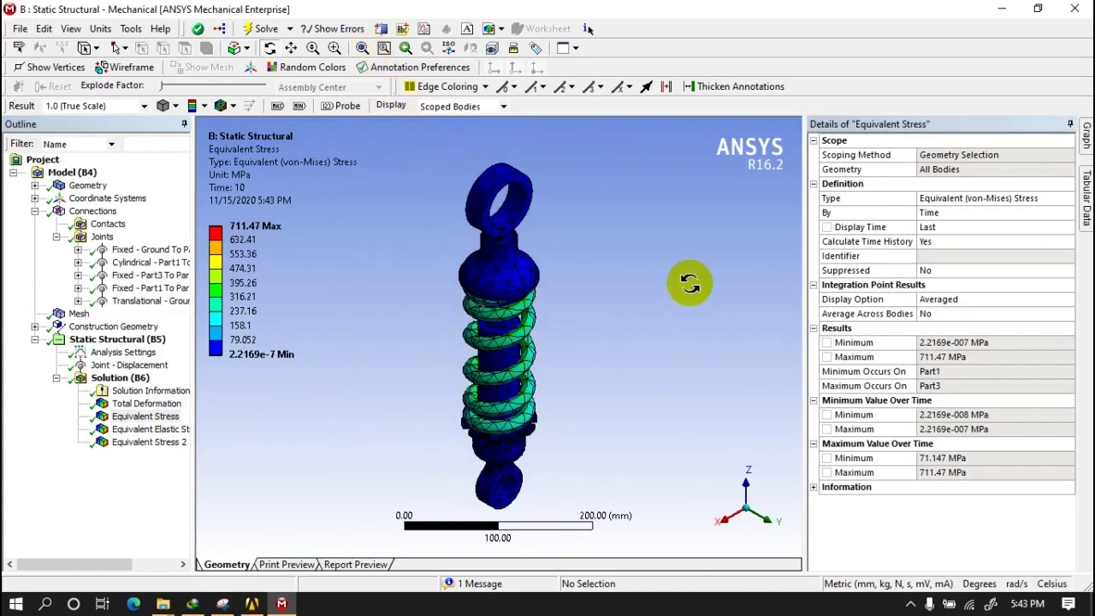
pyautogui.click(1085, 141)
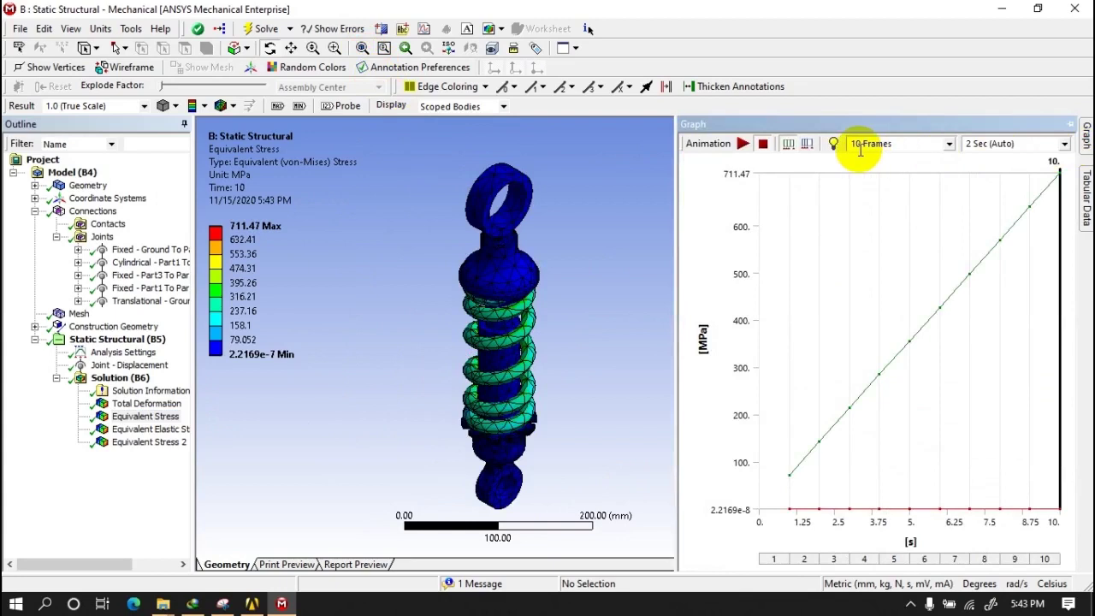
pyautogui.click(746, 145)
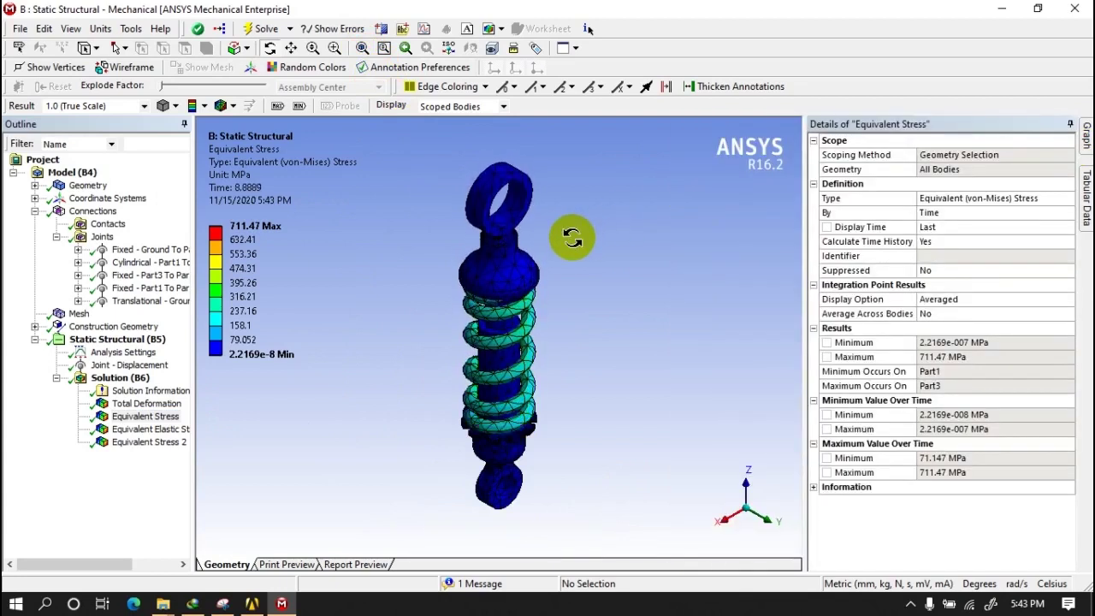
pyautogui.scroll(3, 525, 402)
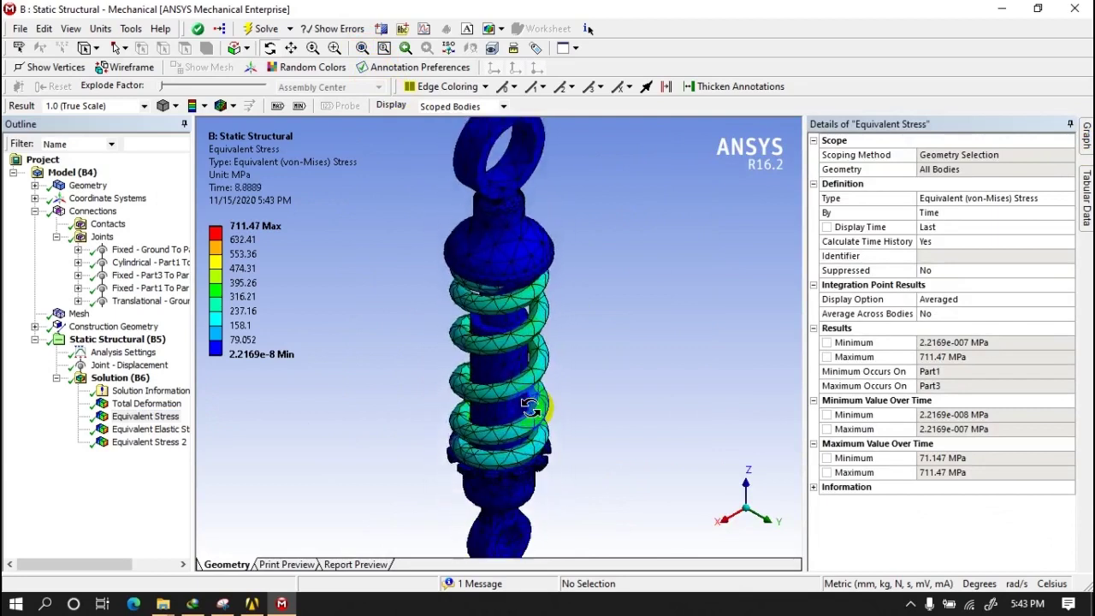
pyautogui.scroll(-3, 552, 400)
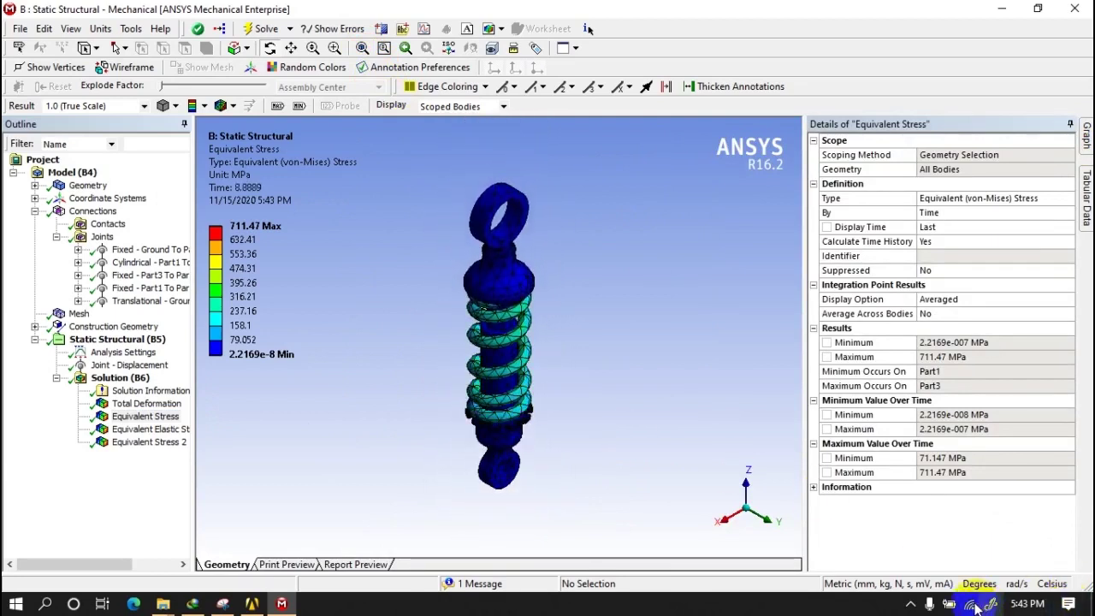
# - Display the Equivalent Stress contours without element edges or wireframe
pyautogui.click(224, 106)
pyautogui.click(235, 140)
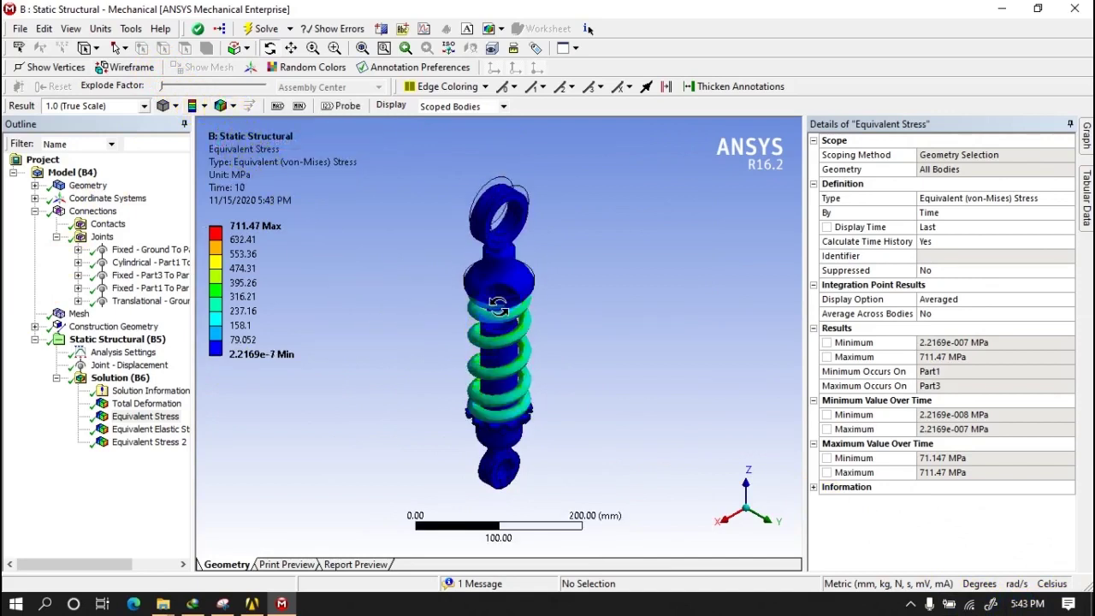
pyautogui.click(223, 105)
pyautogui.click(233, 122)
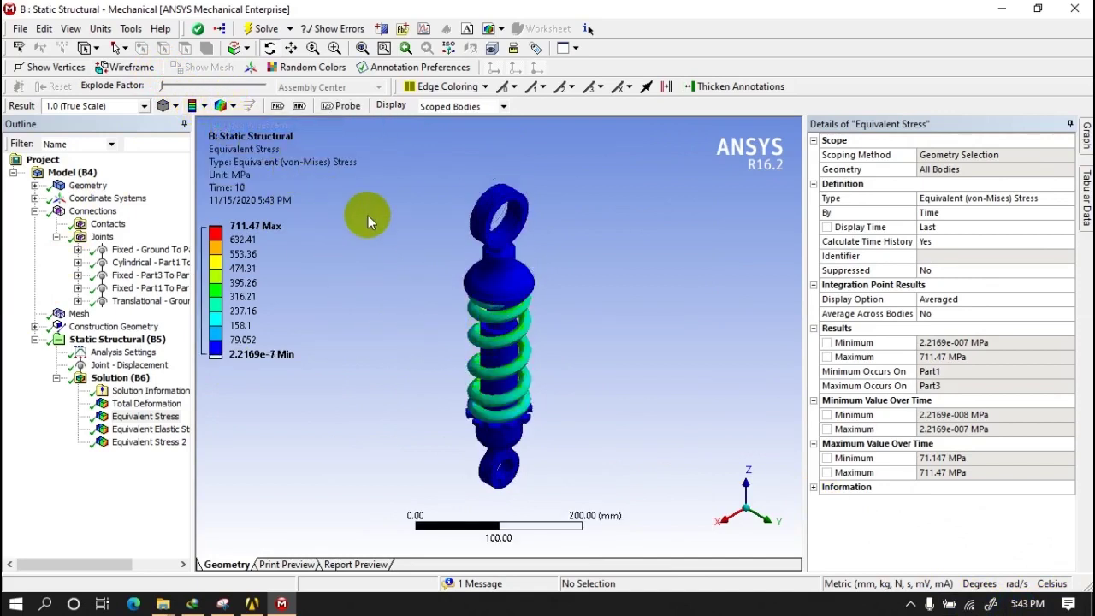
# - Add an Equivalent (von-Mises) Stress result to the solution, scoped to the upper damper body with the top eye
pyautogui.click(520, 411)
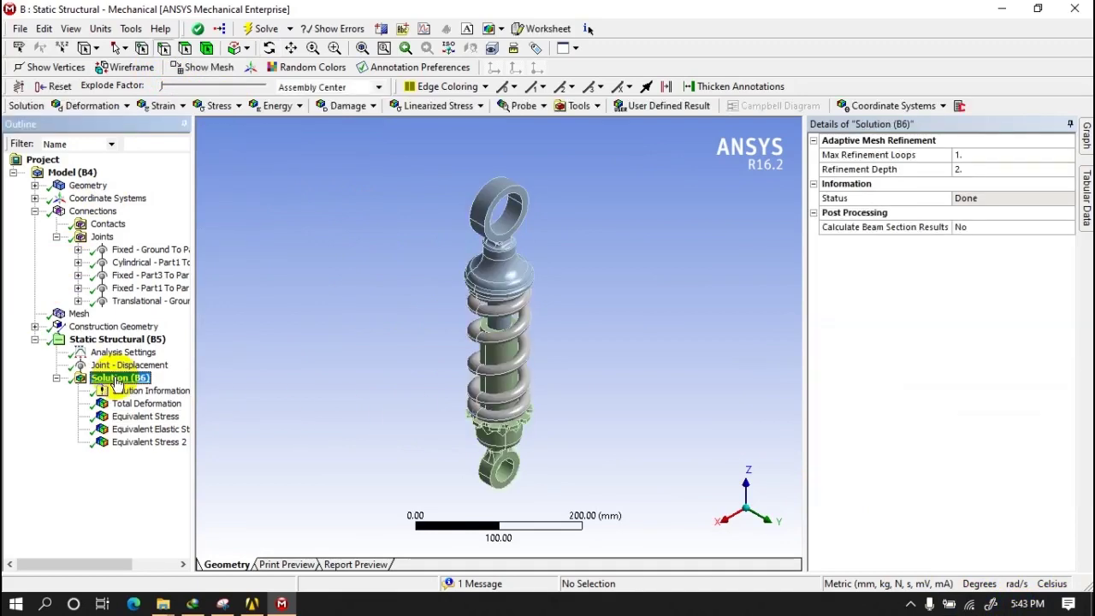
pyautogui.click(210, 105)
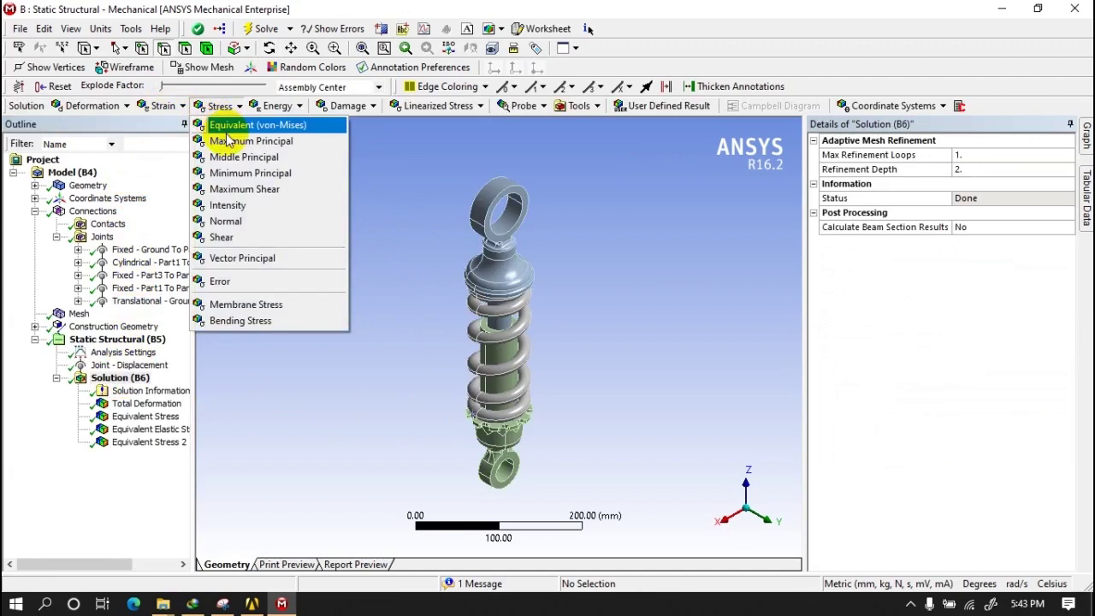
pyautogui.click(427, 190)
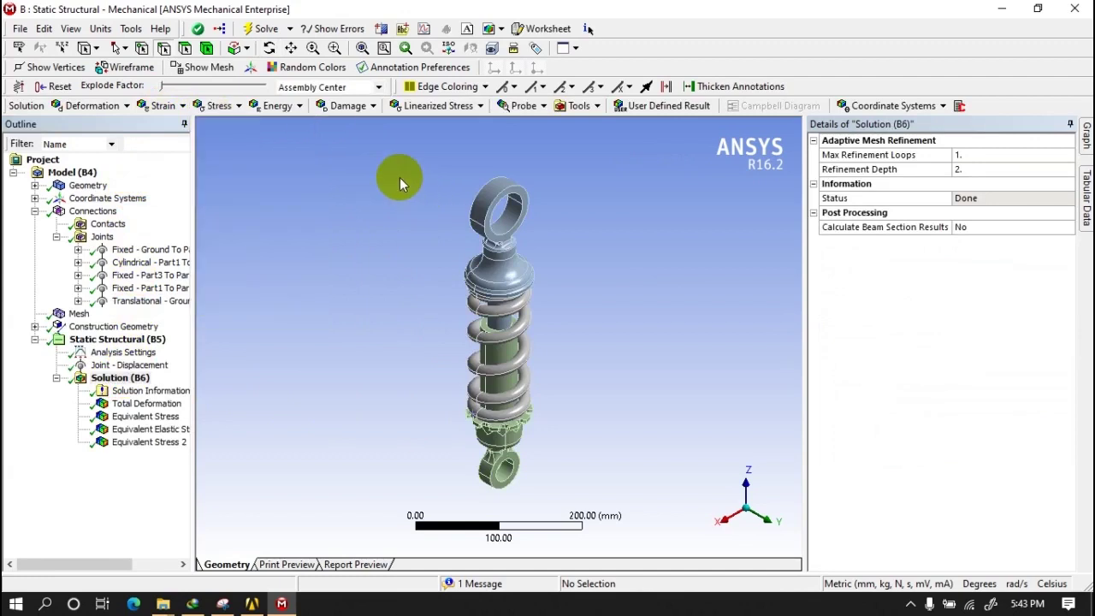
pyautogui.click(504, 225)
pyautogui.click(219, 106)
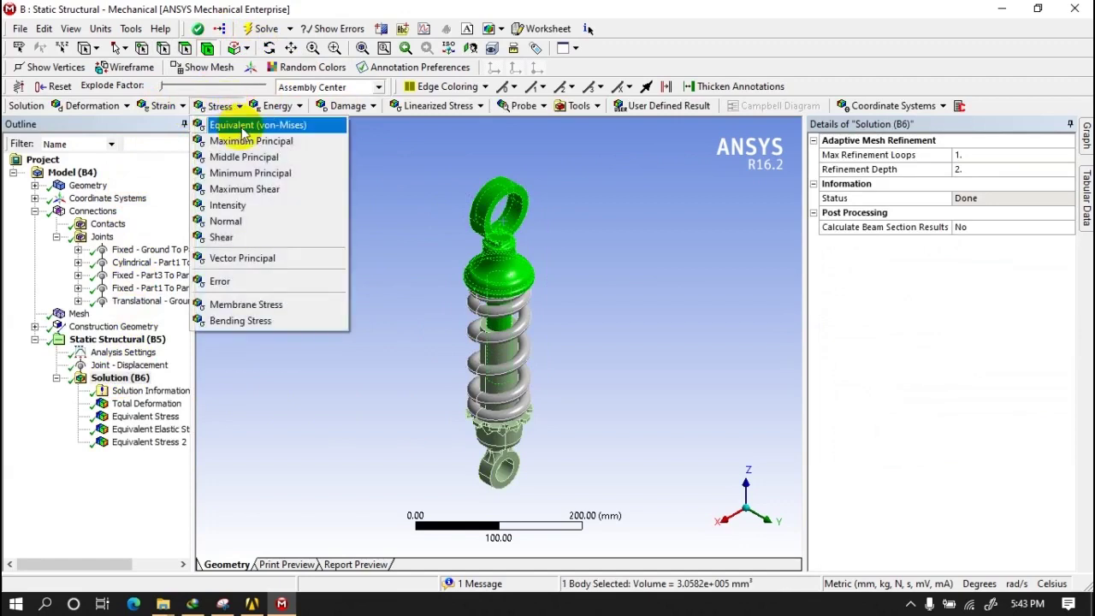
pyautogui.click(246, 128)
# - Add a stress result scoped to the lower damper body and set its type to Equivalent (von-Mises) Stress
pyautogui.click(490, 475)
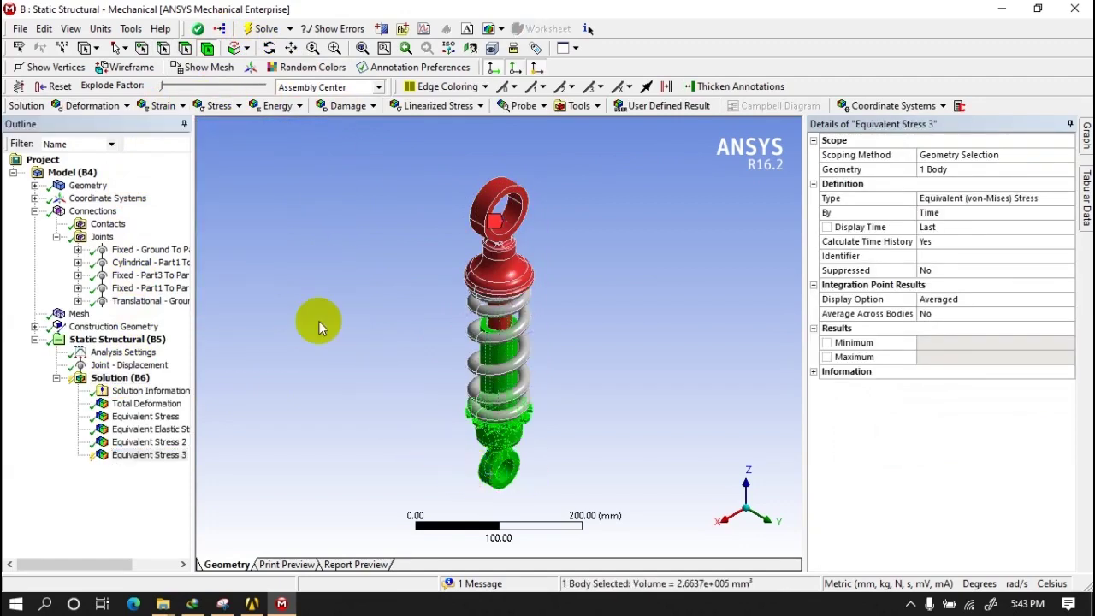
pyautogui.click(215, 105)
pyautogui.click(216, 141)
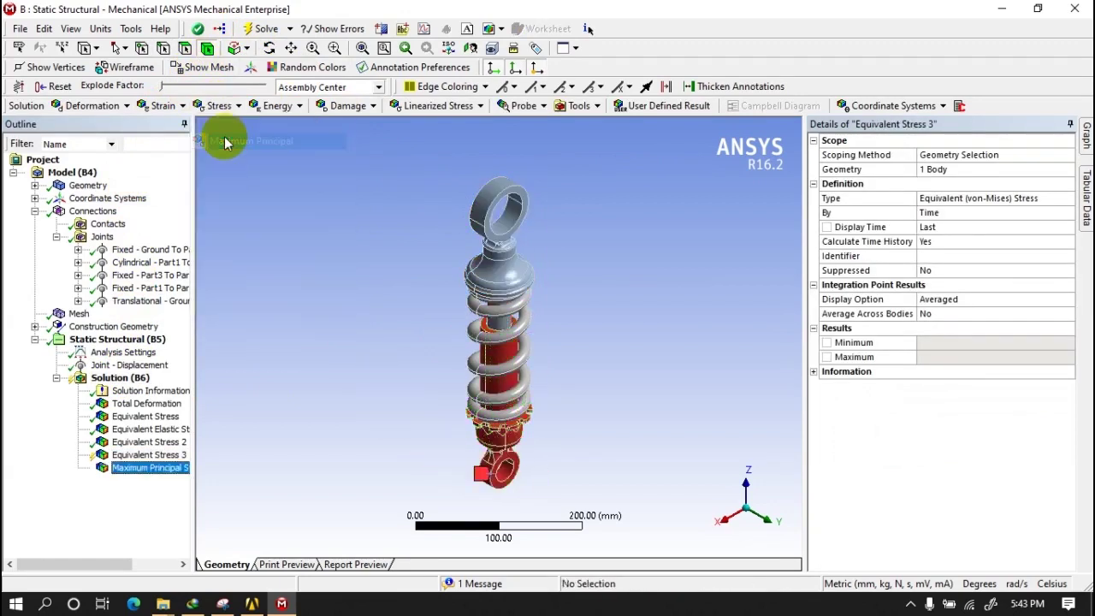
pyautogui.rightClick(139, 477)
pyautogui.click(123, 464)
pyautogui.rightClick(124, 469)
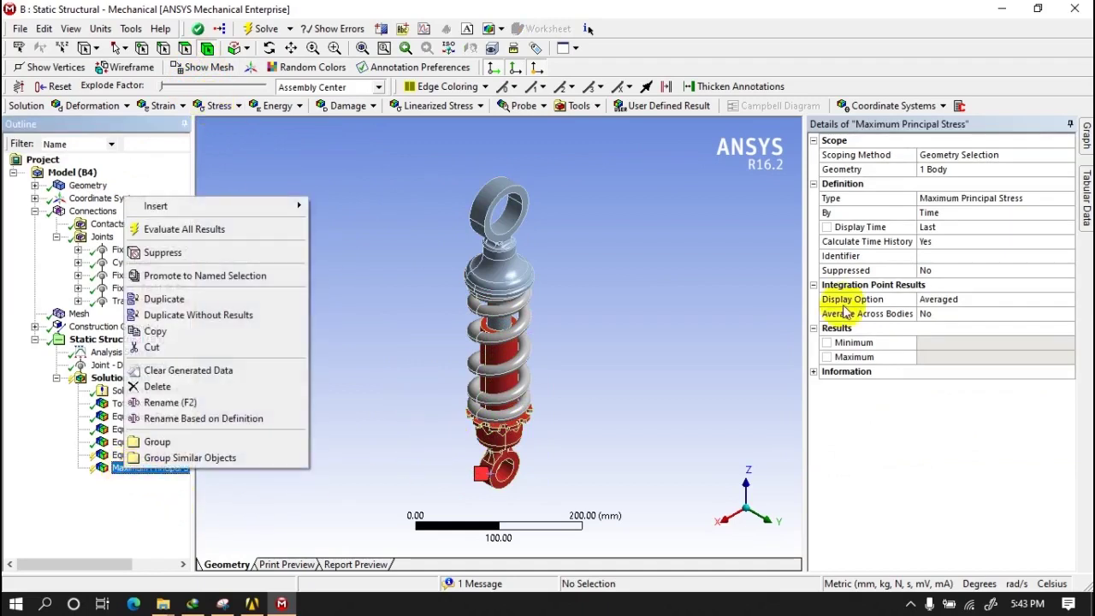
pyautogui.click(952, 208)
pyautogui.scroll(-2, 984, 201)
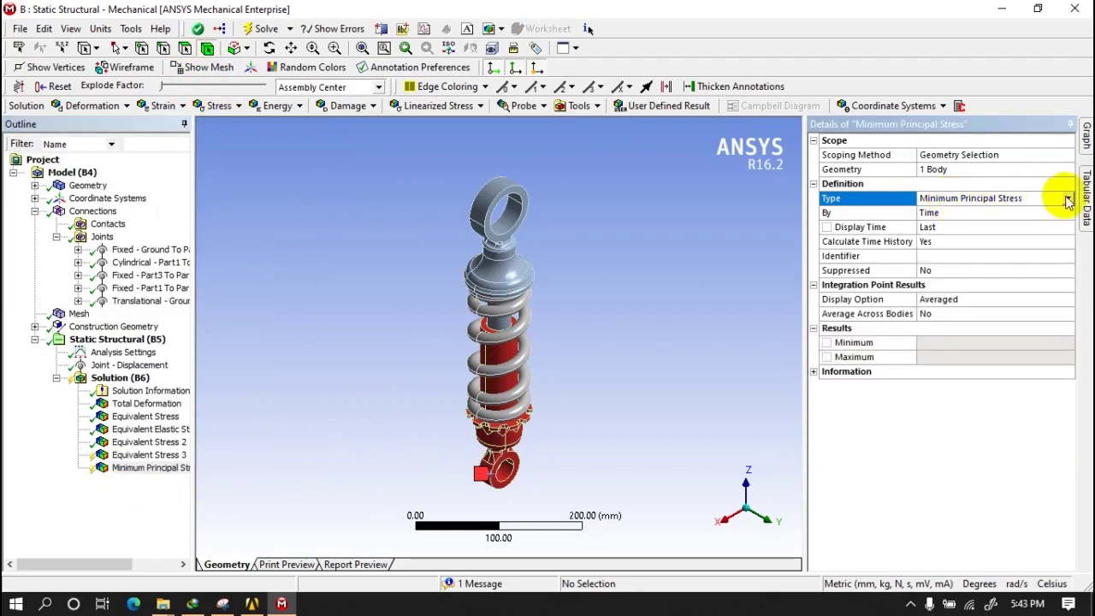
pyautogui.click(1068, 198)
pyautogui.click(984, 211)
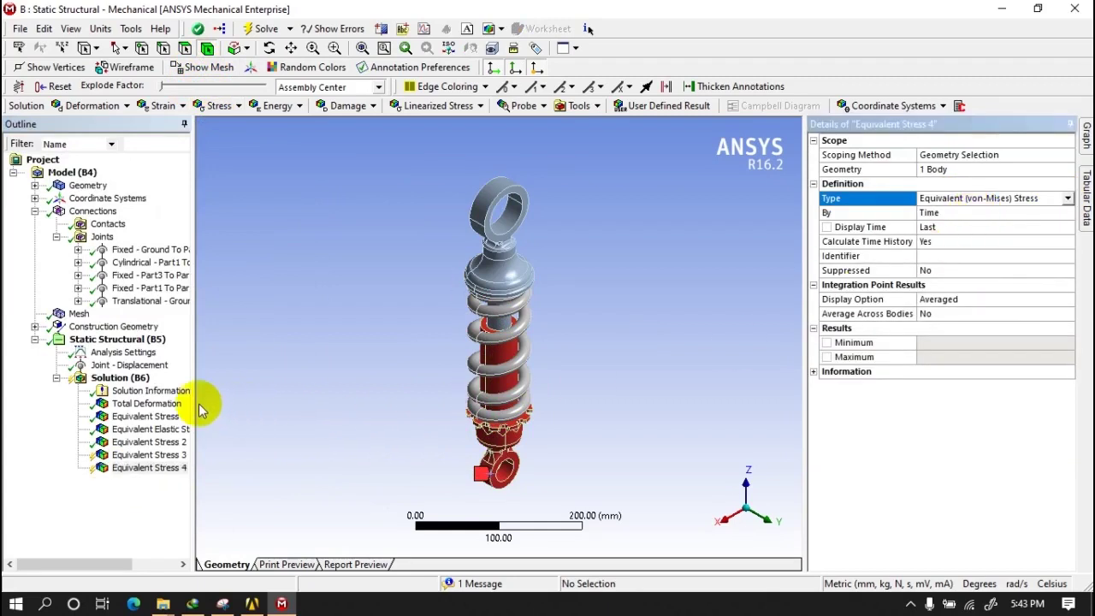
# - Evaluate all results and view the equivalent stress of the upper and lower damper bodies
pyautogui.rightClick(120, 378)
pyautogui.click(158, 410)
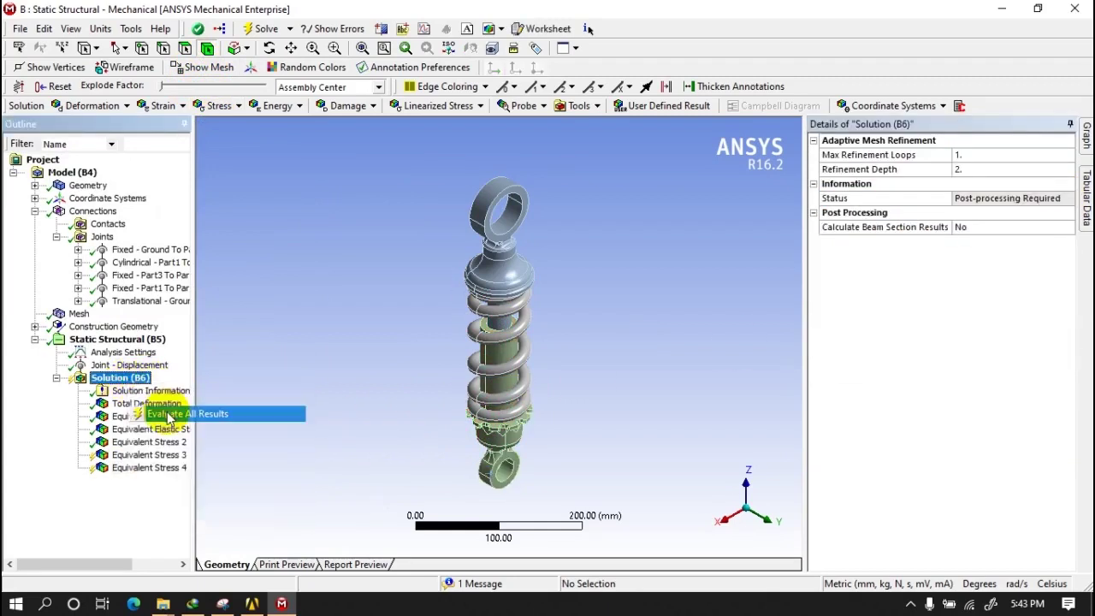
pyautogui.click(141, 456)
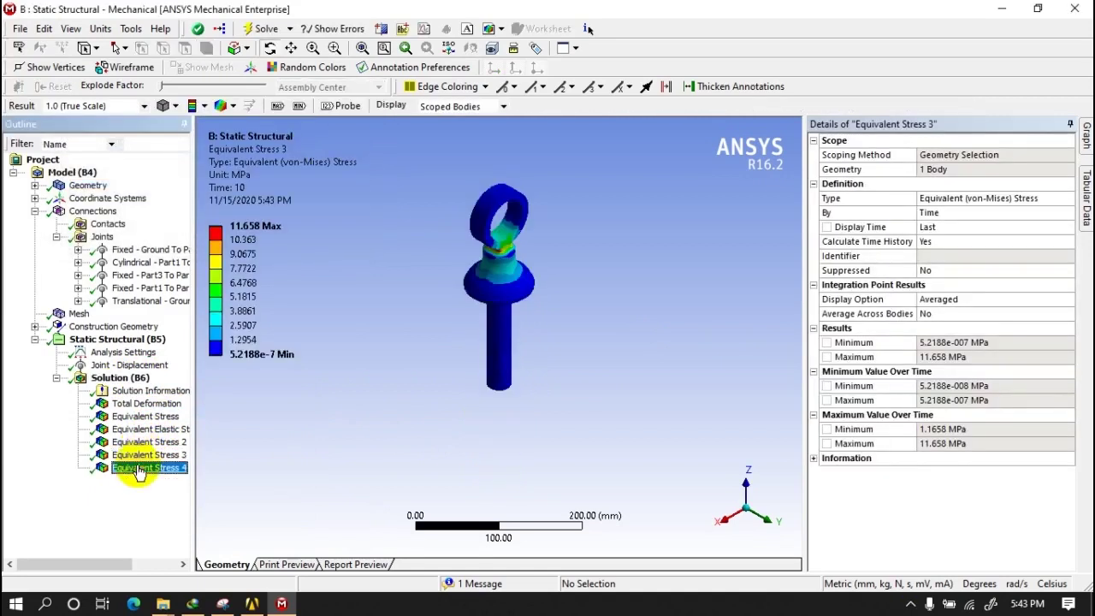
pyautogui.click(368, 443)
# - Inspect the Equivalent Stress result on all bodies with the complete assembly in view
pyautogui.click(150, 419)
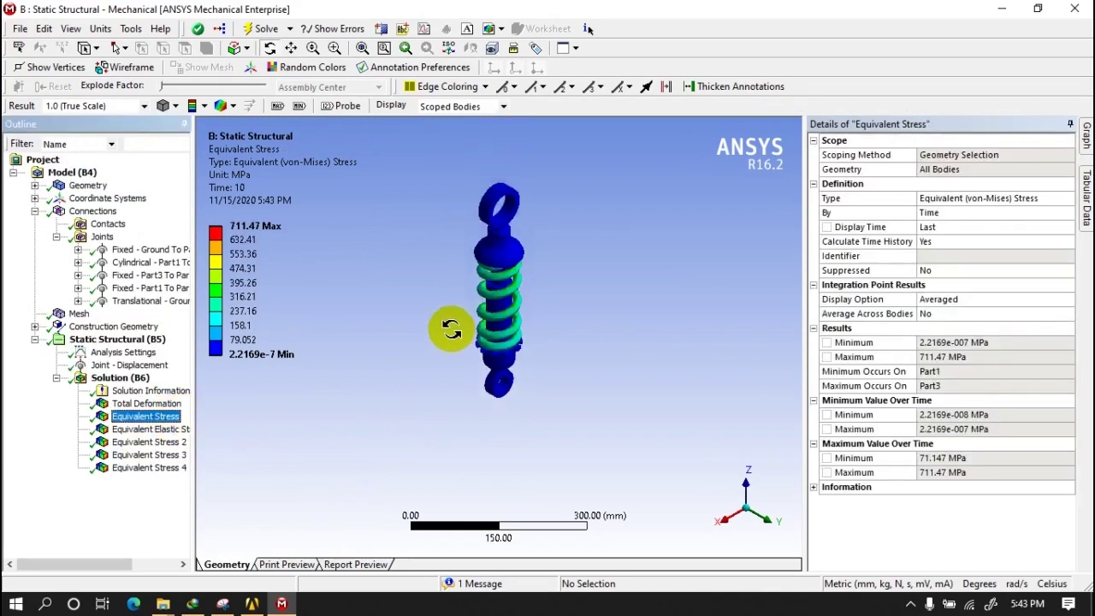
pyautogui.click(362, 49)
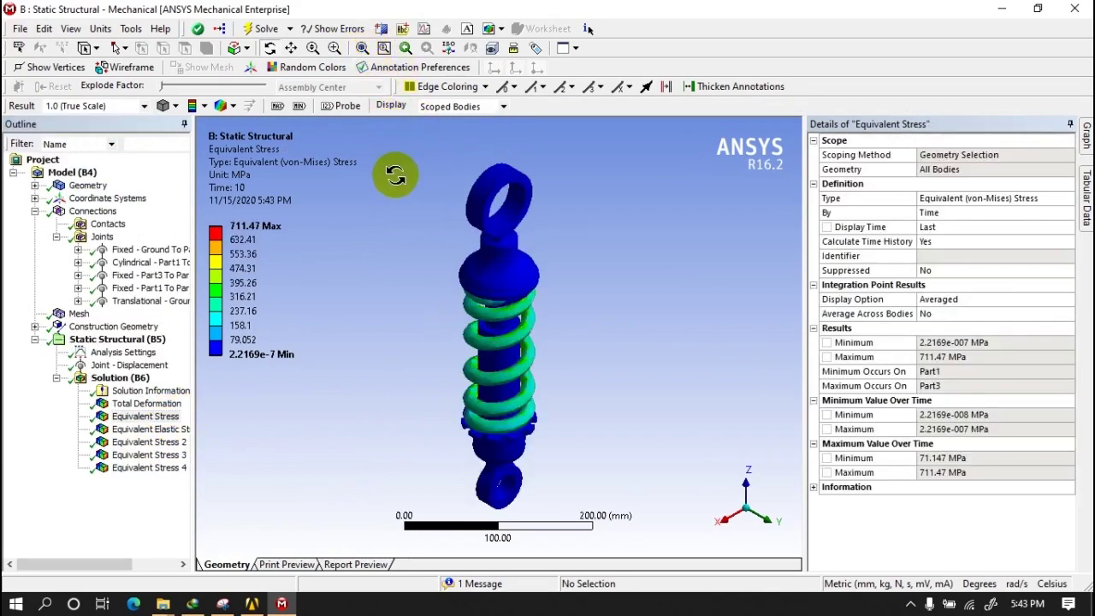
pyautogui.moveTo(395, 174); pyautogui.dragTo(407, 195)
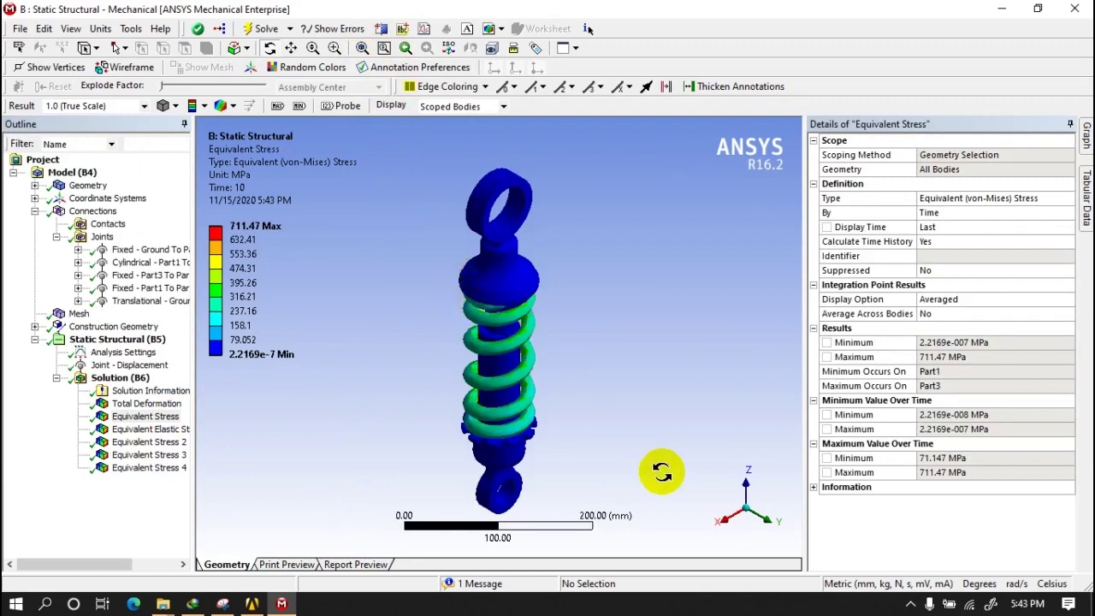